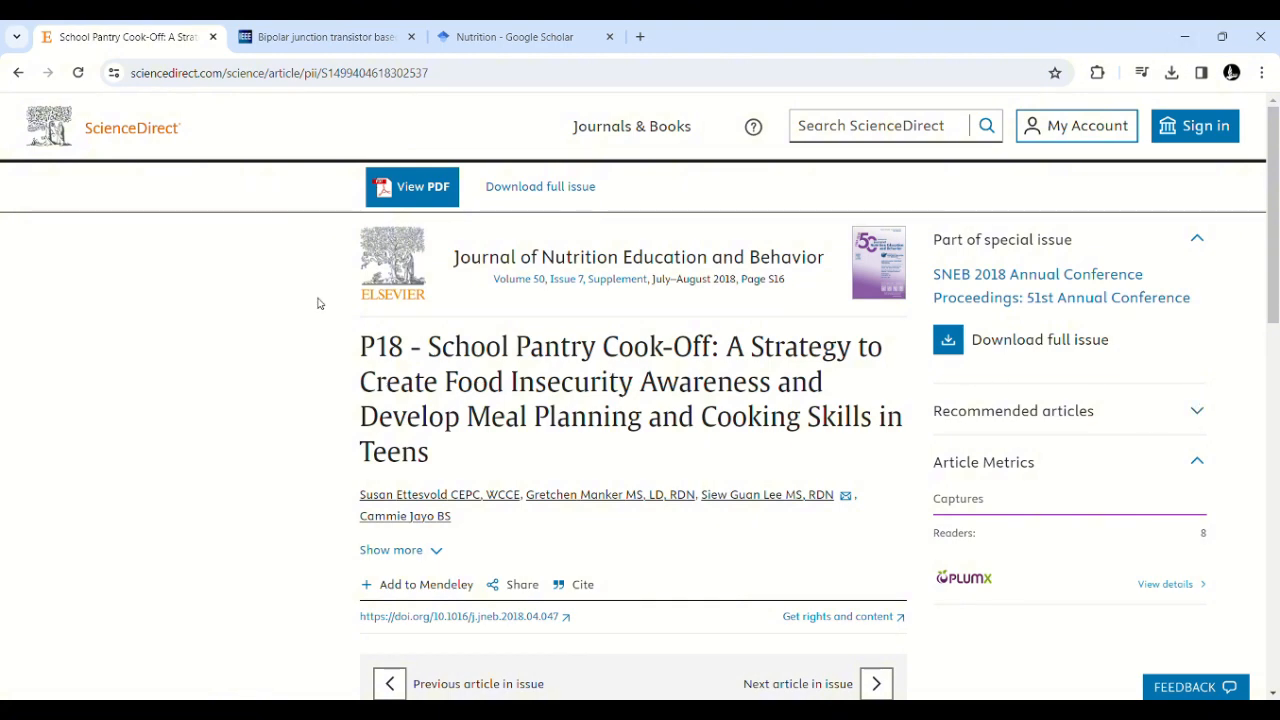
- Review the open ScienceDirect, IEEE Xplore and Google Scholar pages, and examine the authors and abstract of the School Pantry Cook-Off article
{"action": "left_click", "coordinate": [323, 36]}
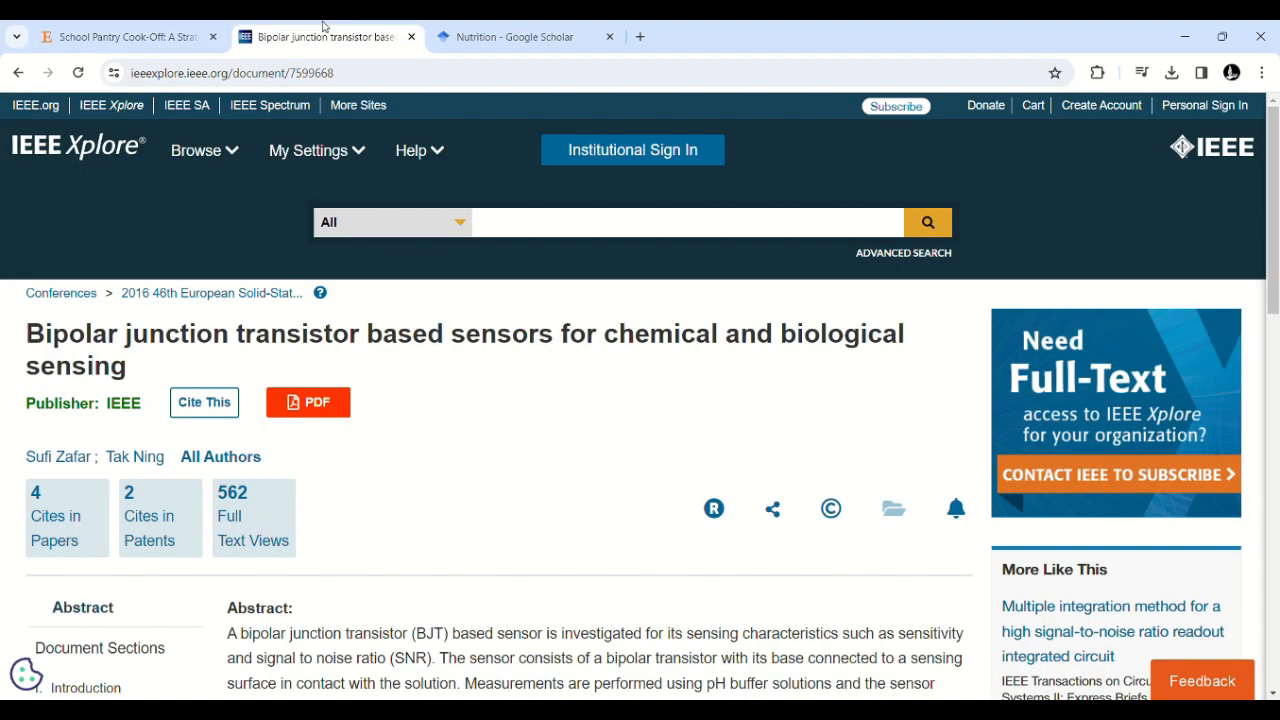
{"action": "left_click", "coordinate": [476, 30]}
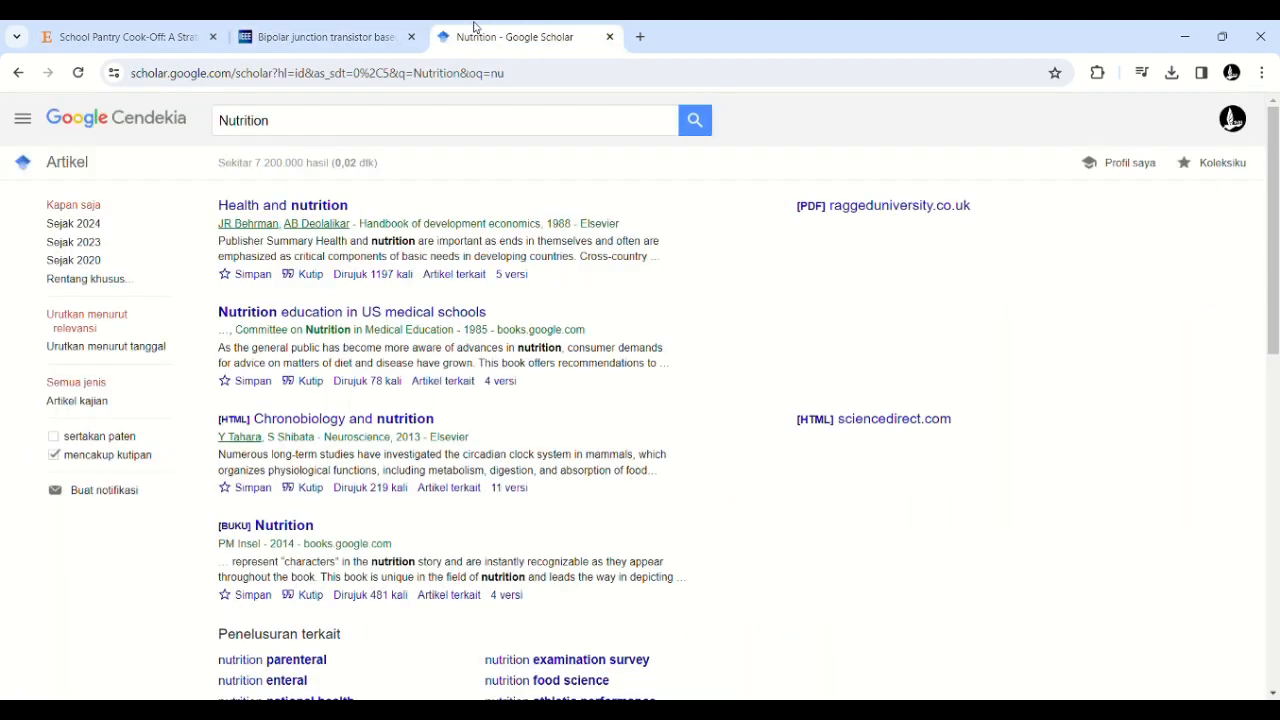
{"action": "left_click", "coordinate": [372, 30]}
{"action": "left_click", "coordinate": [185, 27]}
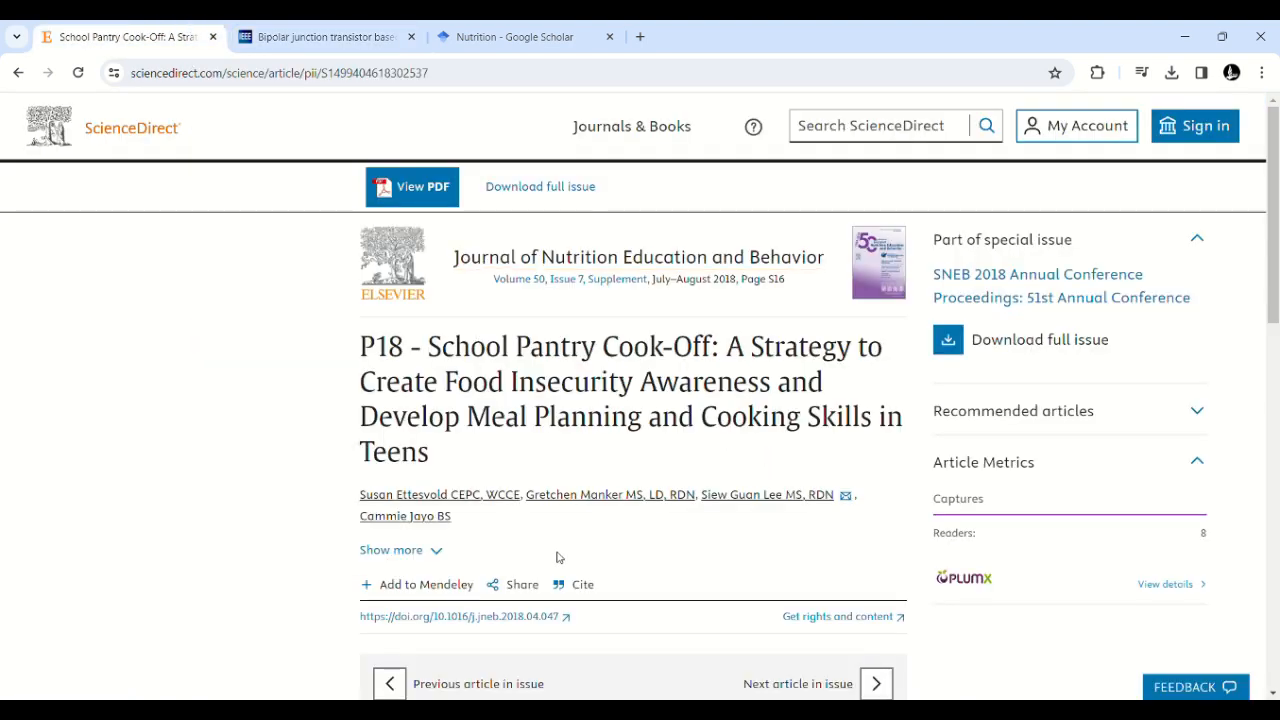
{"action": "triple_click", "coordinate": [502, 487]}
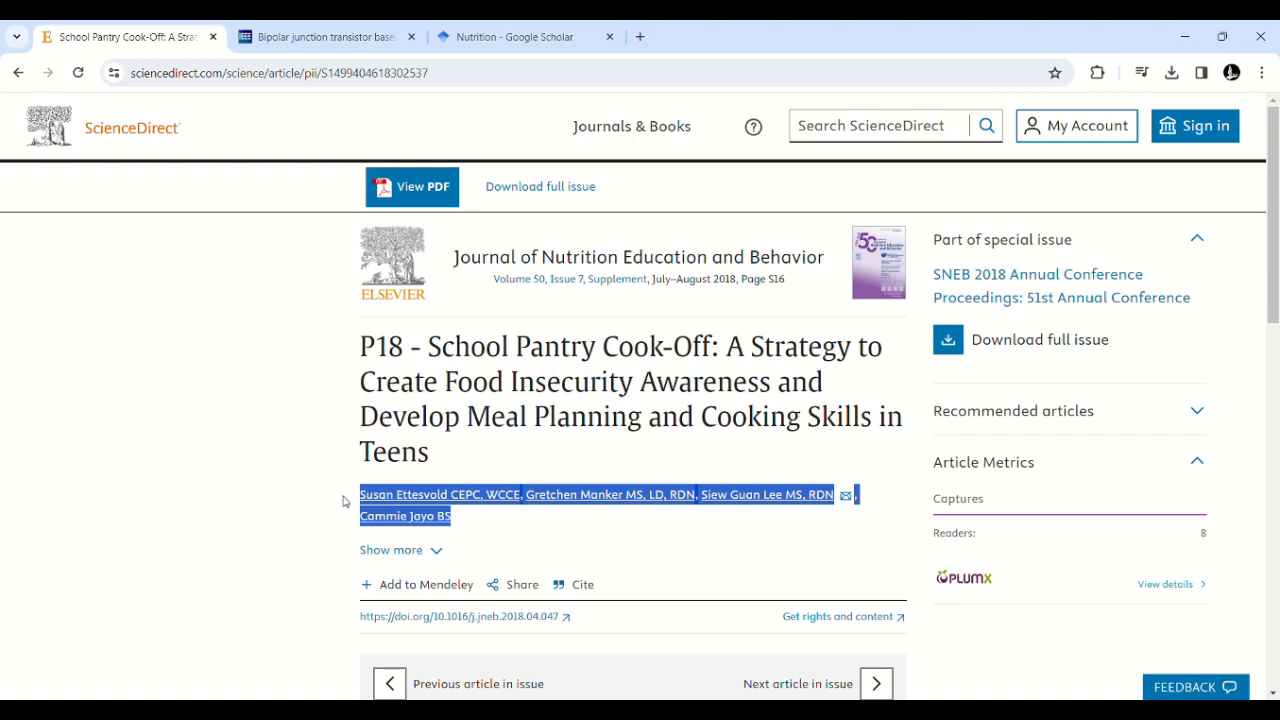
{"action": "scroll", "coordinate": [350, 490], "scroll_direction": "down", "scroll_amount": 2}
{"action": "left_click", "coordinate": [274, 437]}
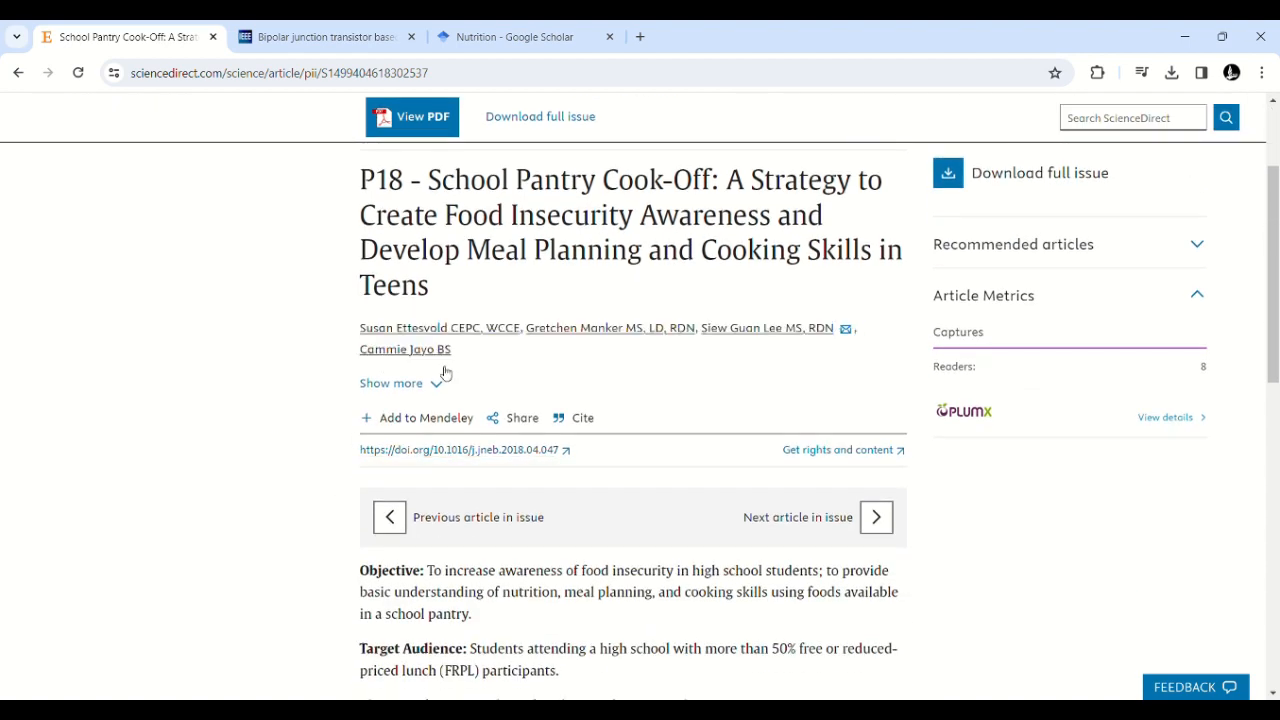
{"action": "scroll", "coordinate": [625, 262], "scroll_direction": "down", "scroll_amount": 3}
{"action": "scroll", "coordinate": [625, 262], "scroll_direction": "down", "scroll_amount": 1}
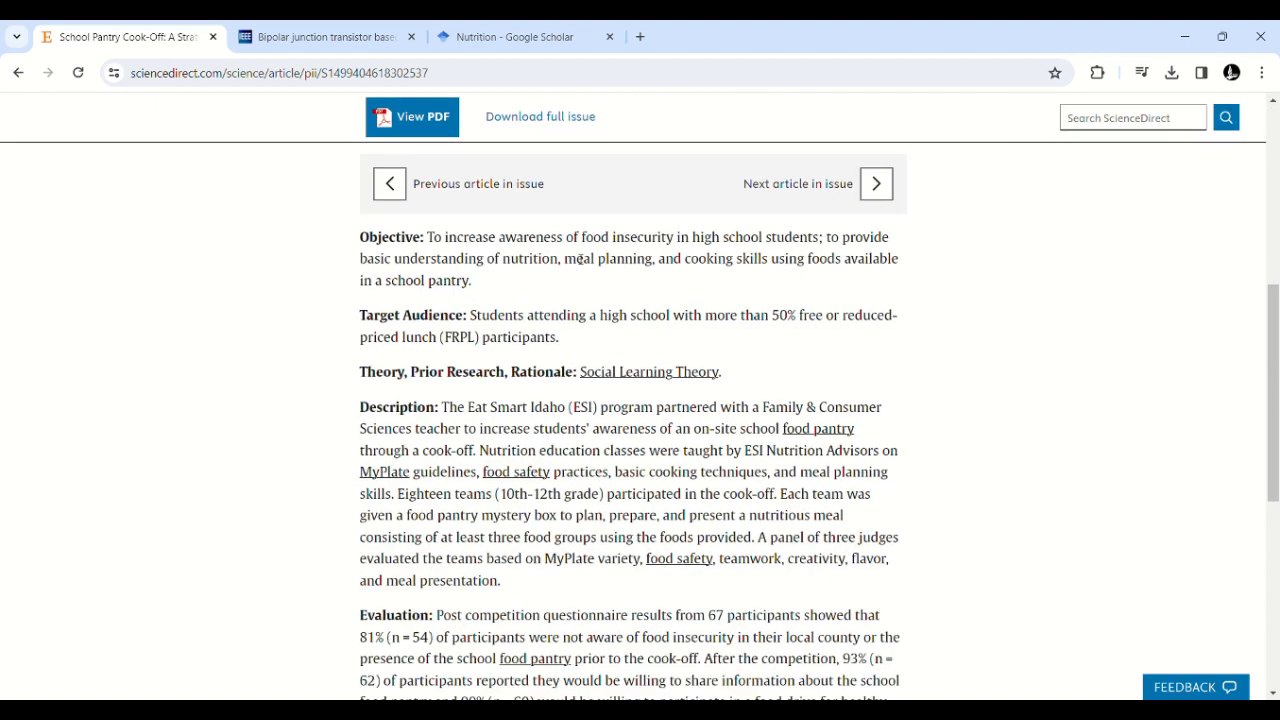
- Open the PDF of the School Pantry Cook-Off article and look through its page and document options
{"action": "left_click", "coordinate": [411, 117]}
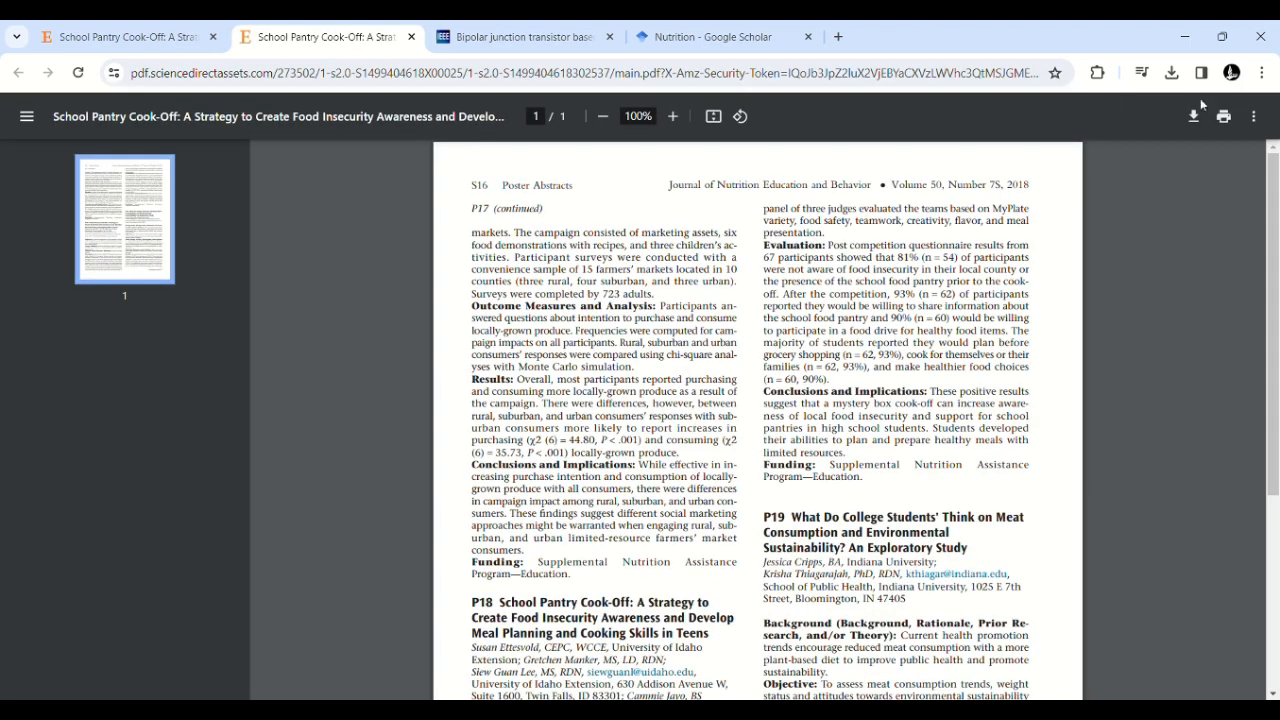
{"action": "scroll", "coordinate": [1172, 202], "scroll_direction": "down", "scroll_amount": 3}
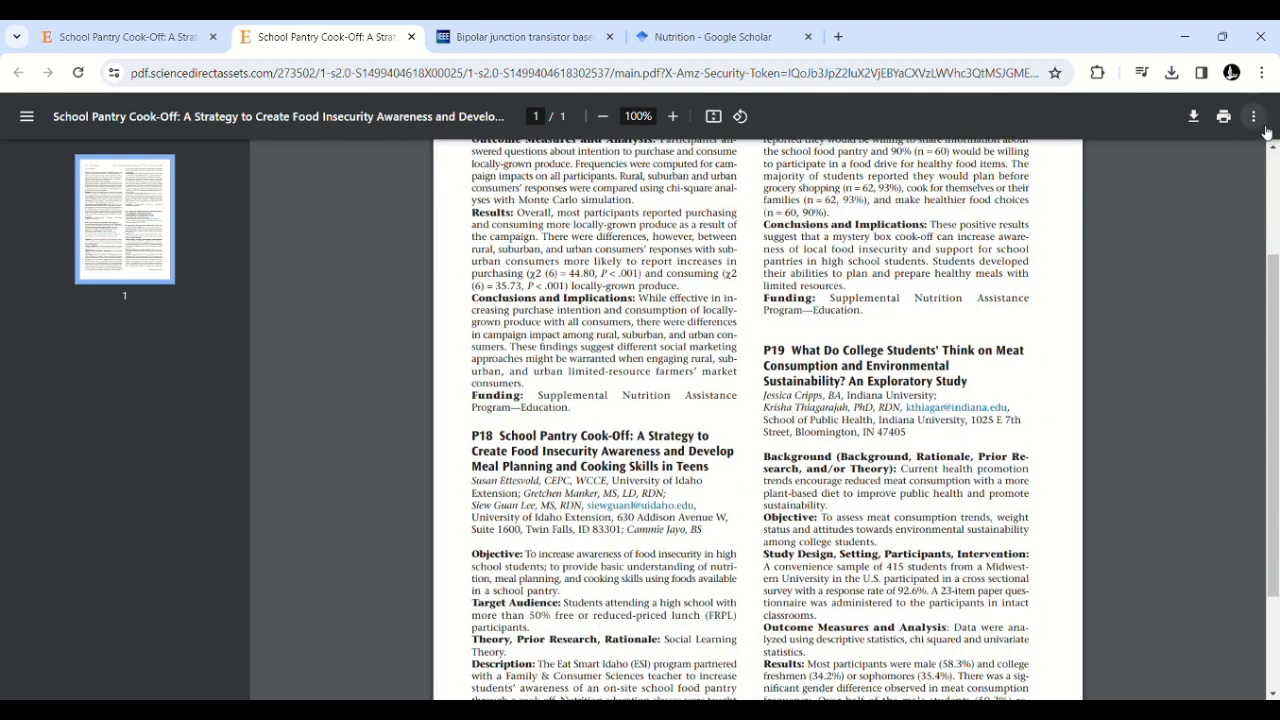
{"action": "scroll", "coordinate": [1261, 118], "scroll_direction": "up", "scroll_amount": 3}
{"action": "left_click", "coordinate": [1254, 116]}
{"action": "left_click", "coordinate": [1165, 104]}
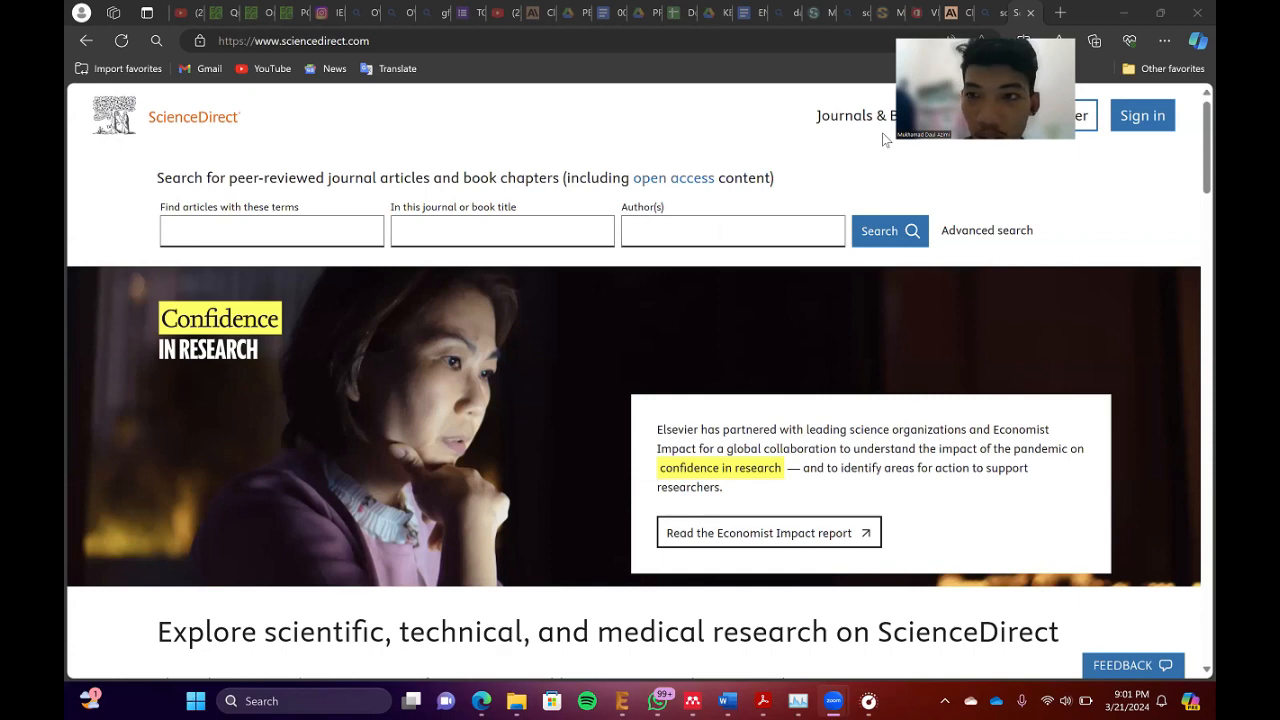
- Switch to Mendeley Reference Manager, show all references in the library, and view the options for adding a new reference
{"action": "left_click", "coordinate": [1128, 17]}
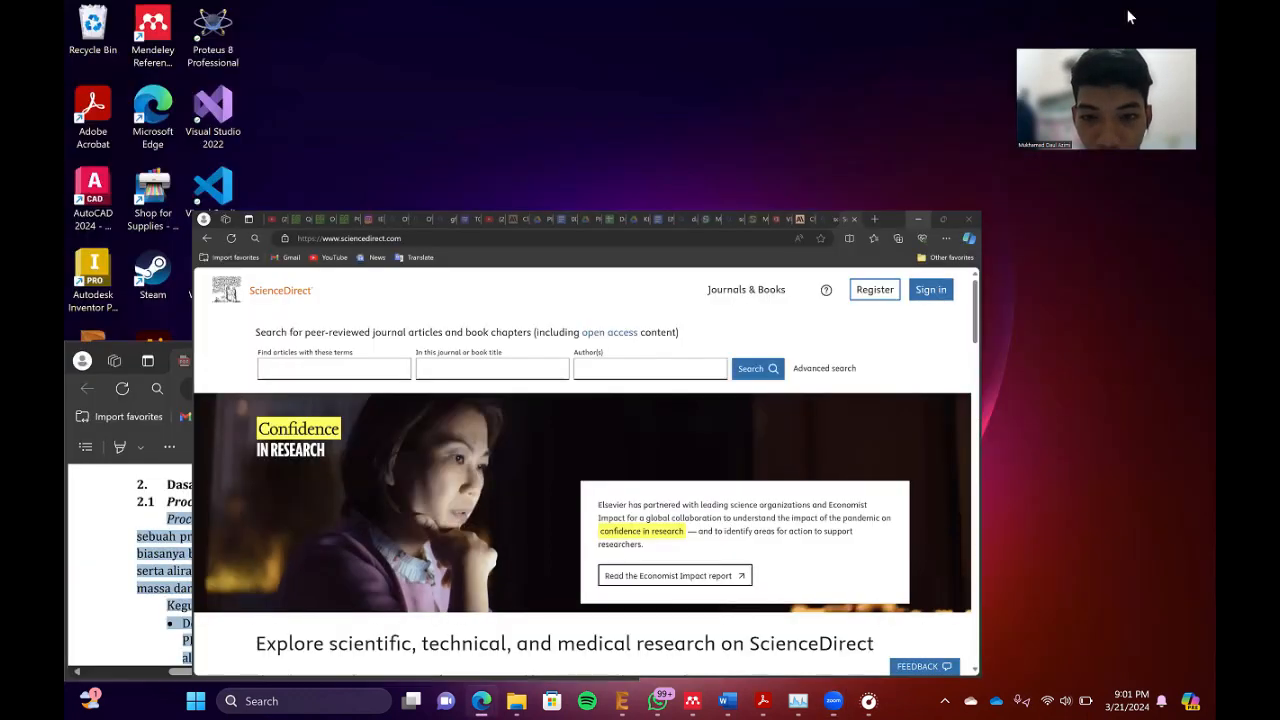
{"action": "left_click", "coordinate": [546, 355]}
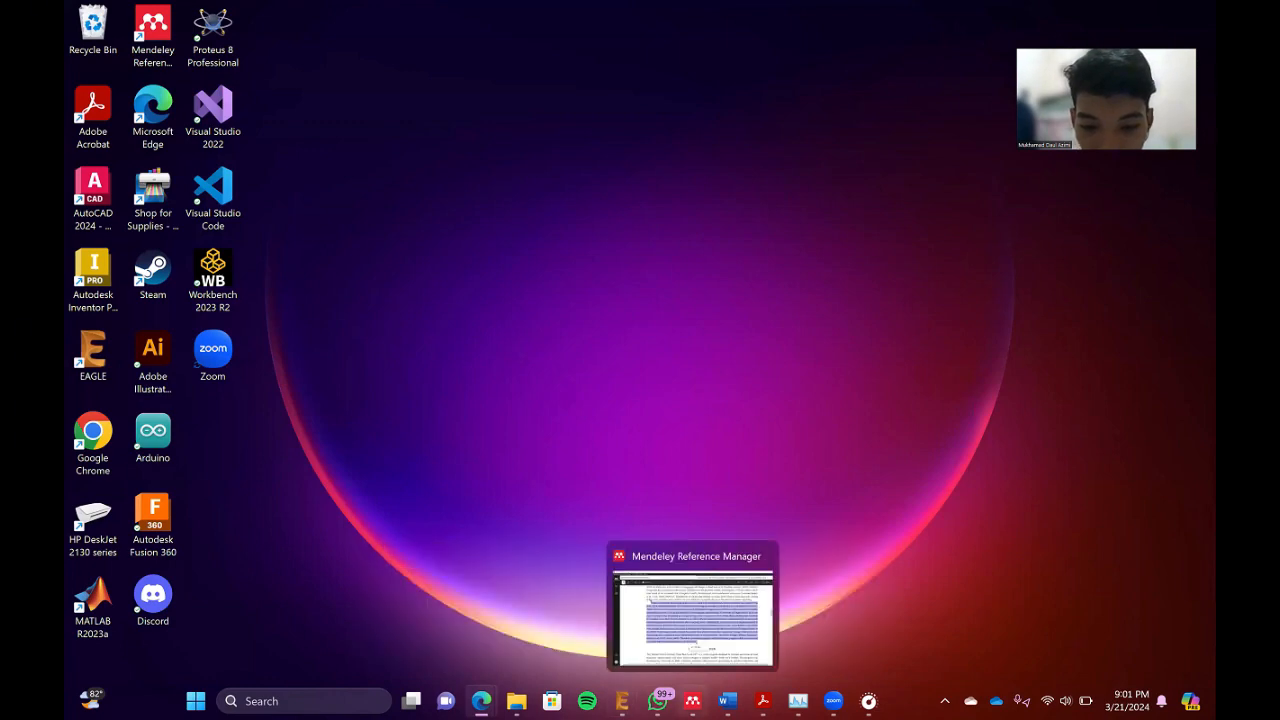
{"action": "left_click", "coordinate": [692, 701]}
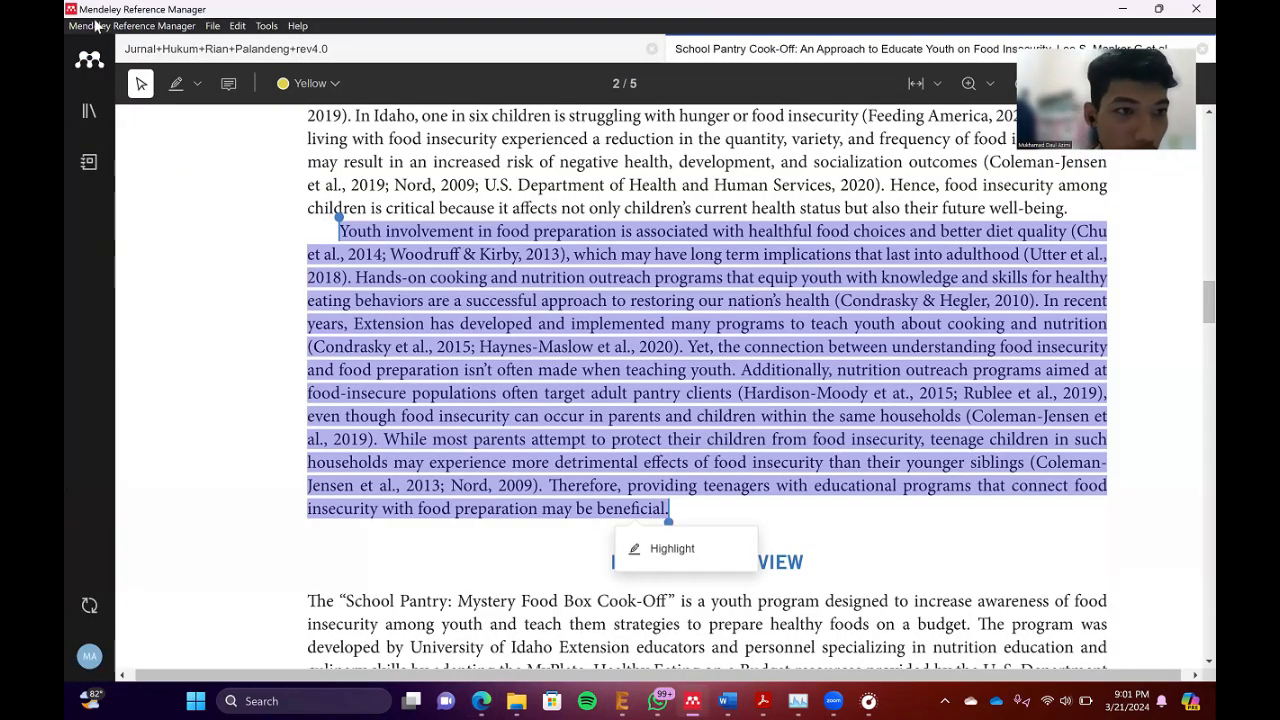
{"action": "left_click", "coordinate": [96, 25]}
{"action": "left_click", "coordinate": [82, 120]}
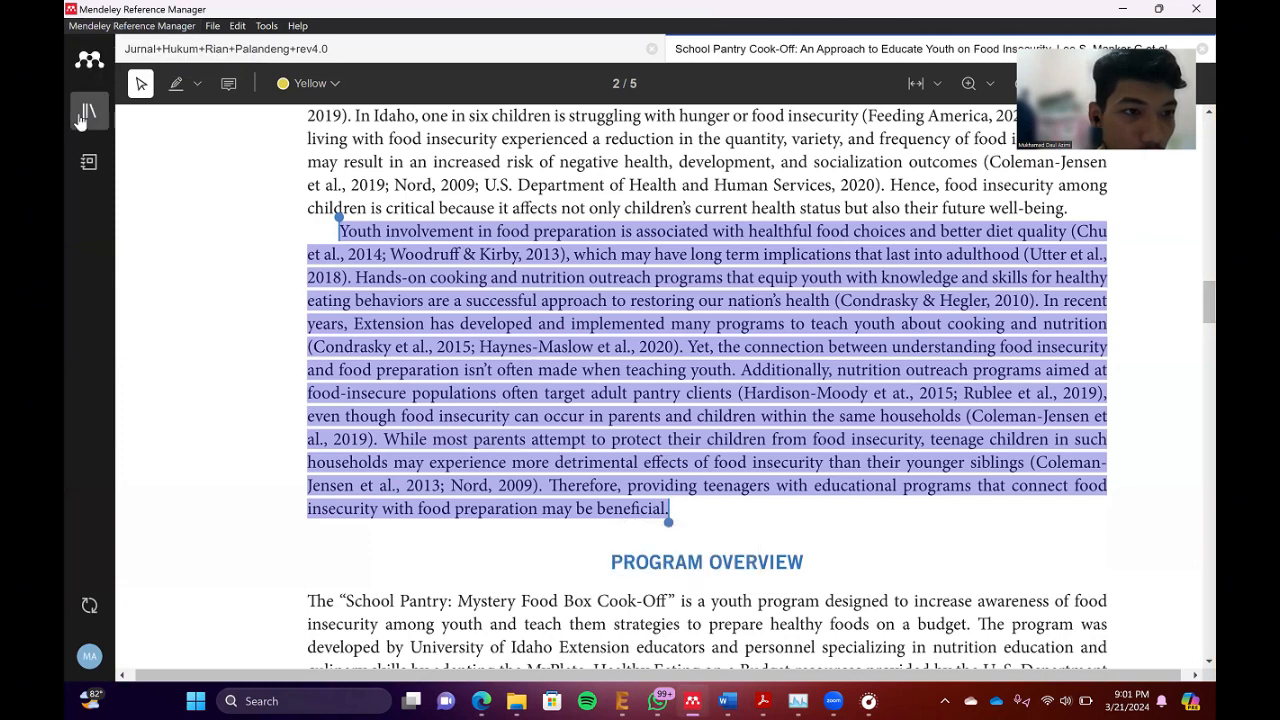
{"action": "left_click", "coordinate": [87, 112]}
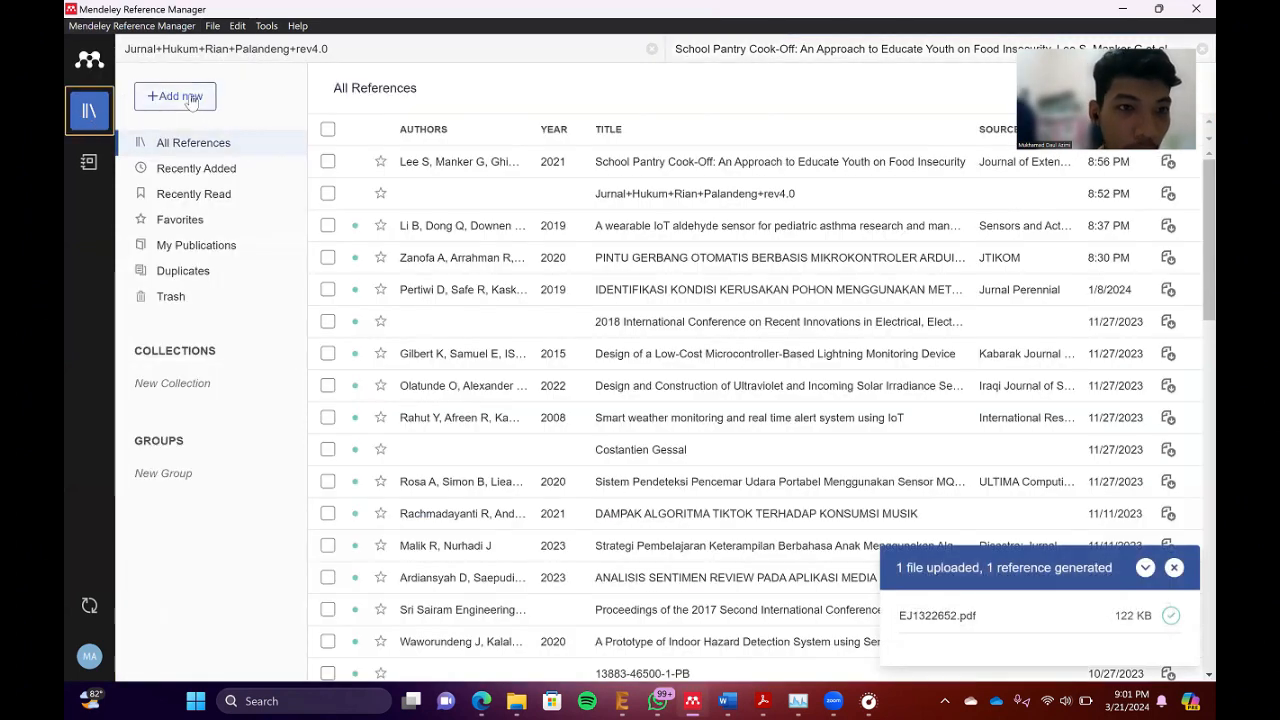
{"action": "left_click", "coordinate": [178, 96]}
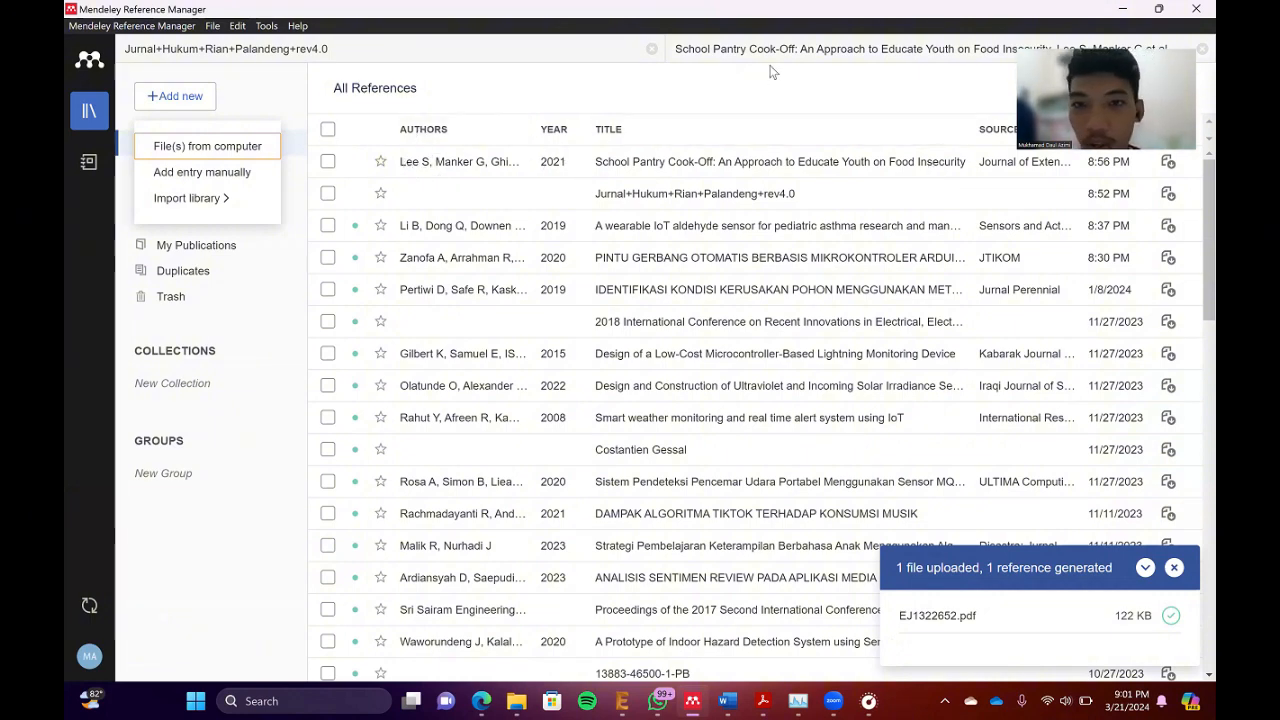
{"action": "left_click", "coordinate": [274, 85]}
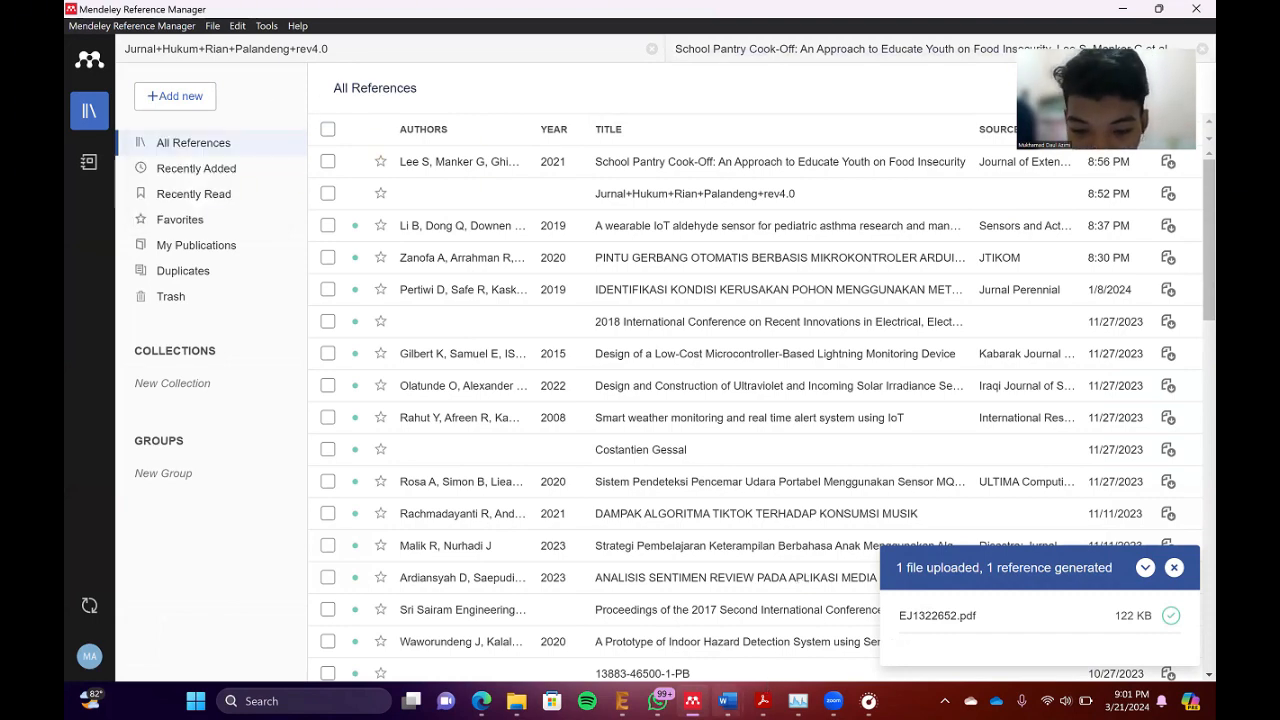
- Switch to the Word document and insert the School Pantry Cook-Off citation before the final period of the paragraph
{"action": "mouse_move", "coordinate": [727, 700]}
{"action": "left_click", "coordinate": [742, 644]}
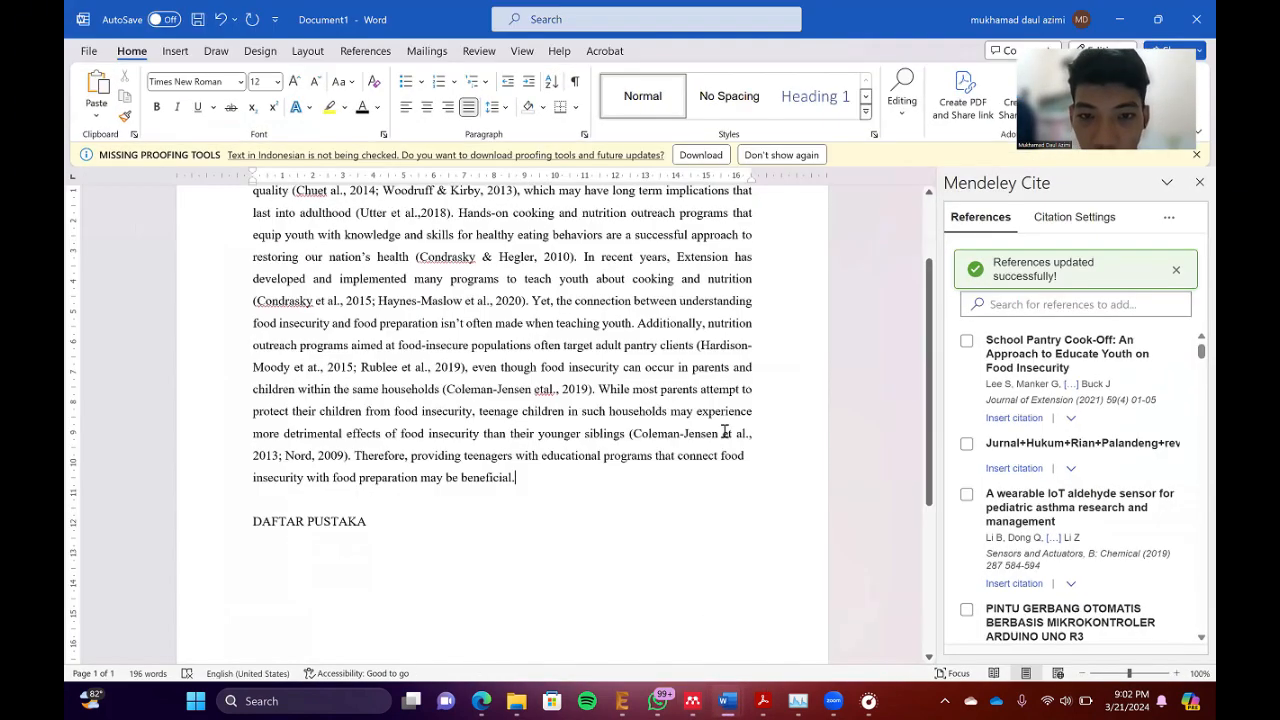
{"action": "scroll", "coordinate": [536, 505], "scroll_direction": "up", "scroll_amount": 2}
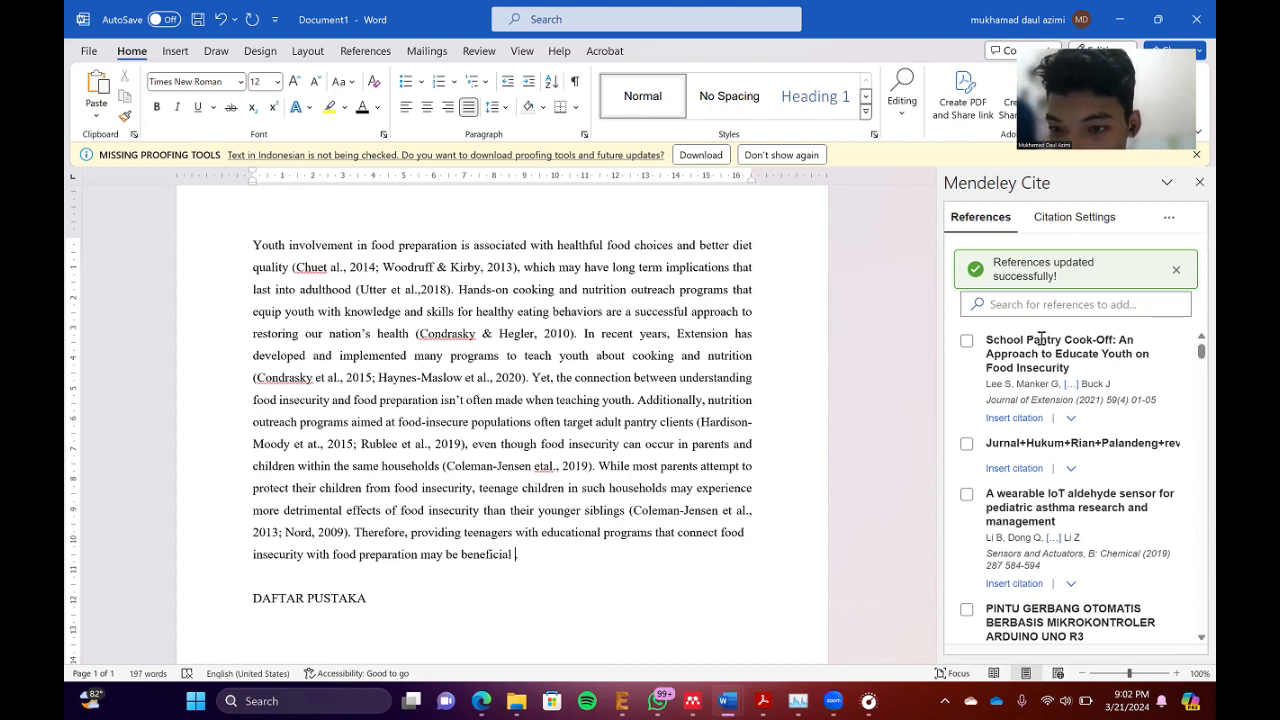
{"action": "left_click", "coordinate": [966, 341]}
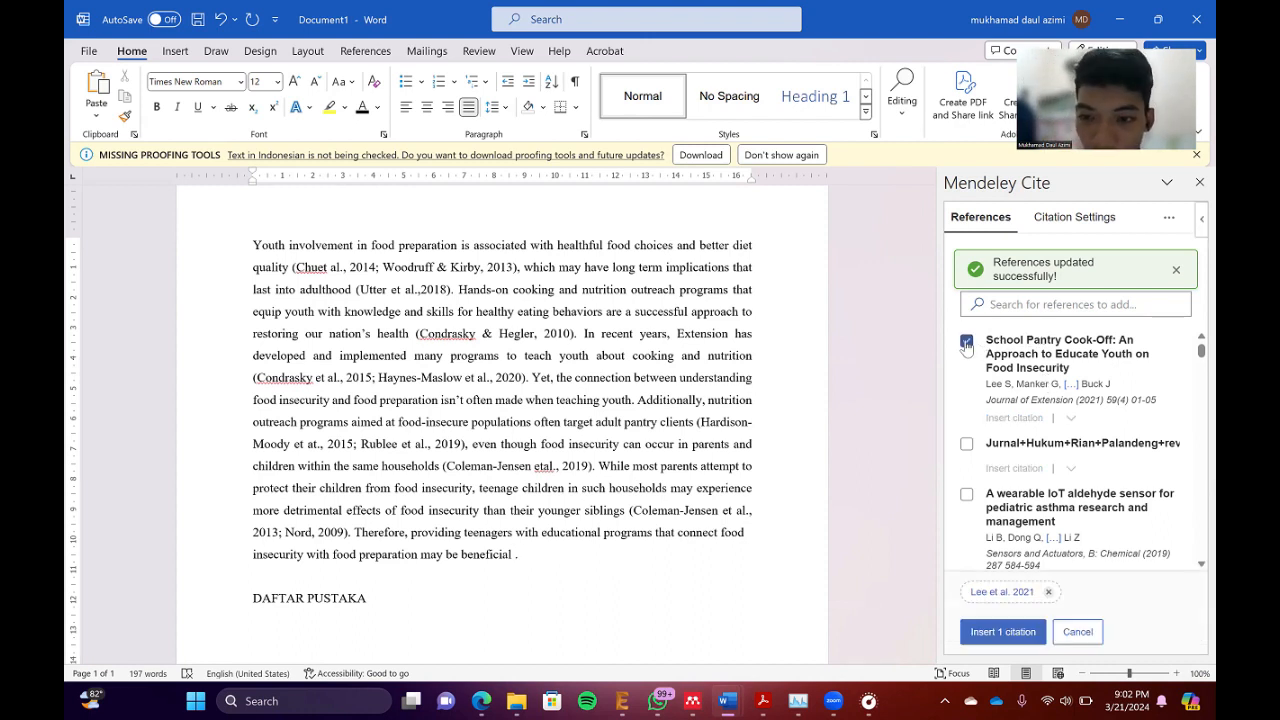
{"action": "left_click", "coordinate": [1003, 632]}
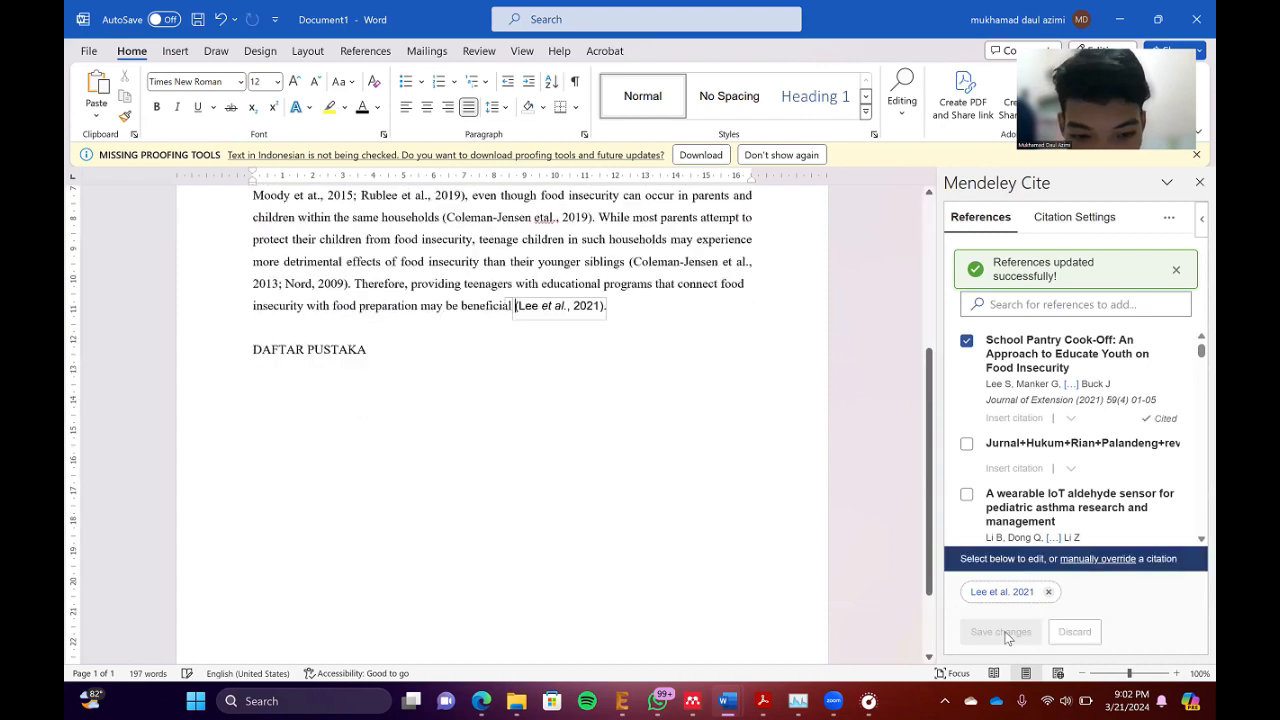
- Format the citation at the end of the paragraph in Times New Roman, size 12
{"action": "scroll", "coordinate": [606, 389], "scroll_direction": "up", "scroll_amount": 2}
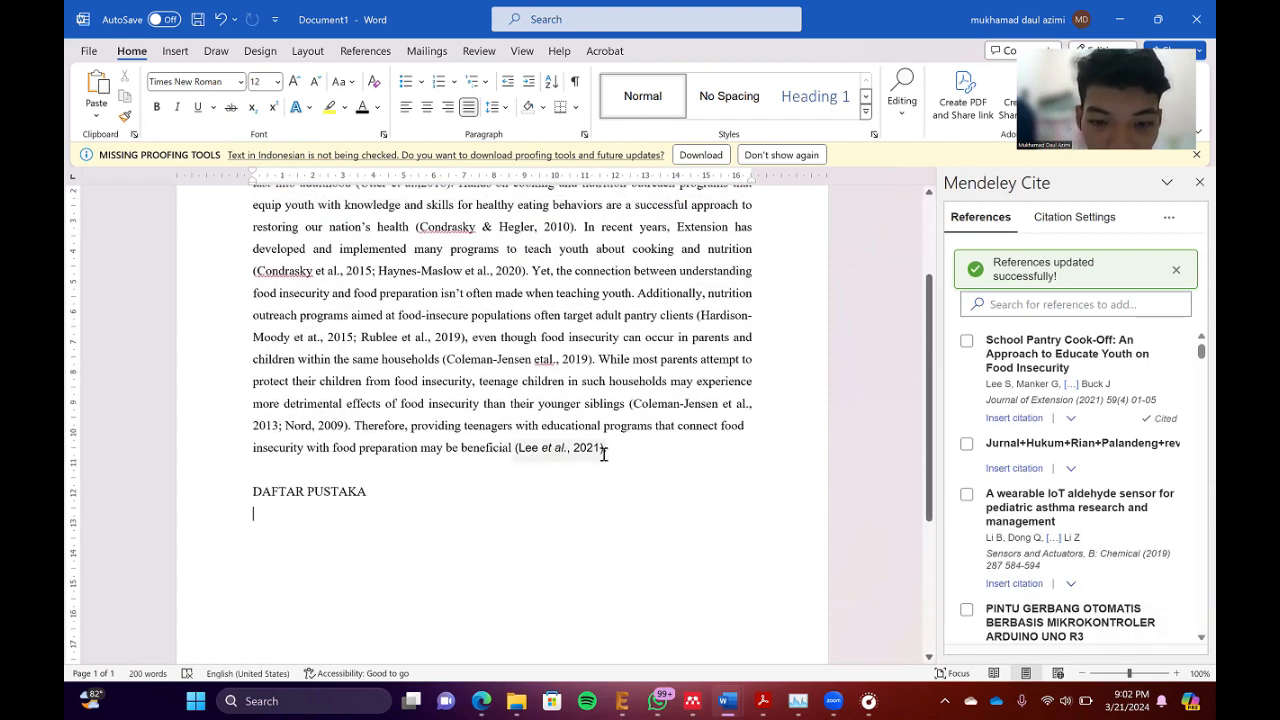
{"action": "left_click_drag", "start_coordinate": [606, 449], "coordinate": [508, 449]}
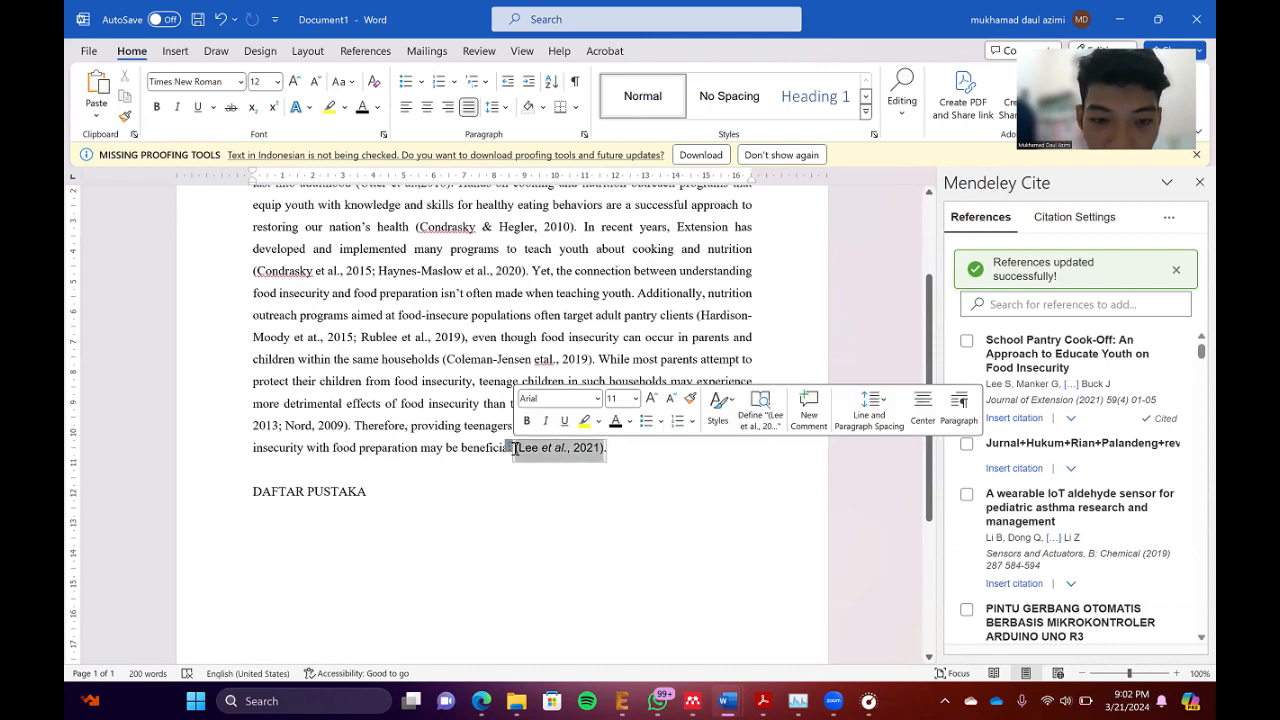
{"action": "left_click", "coordinate": [241, 81]}
{"action": "left_click", "coordinate": [210, 197]}
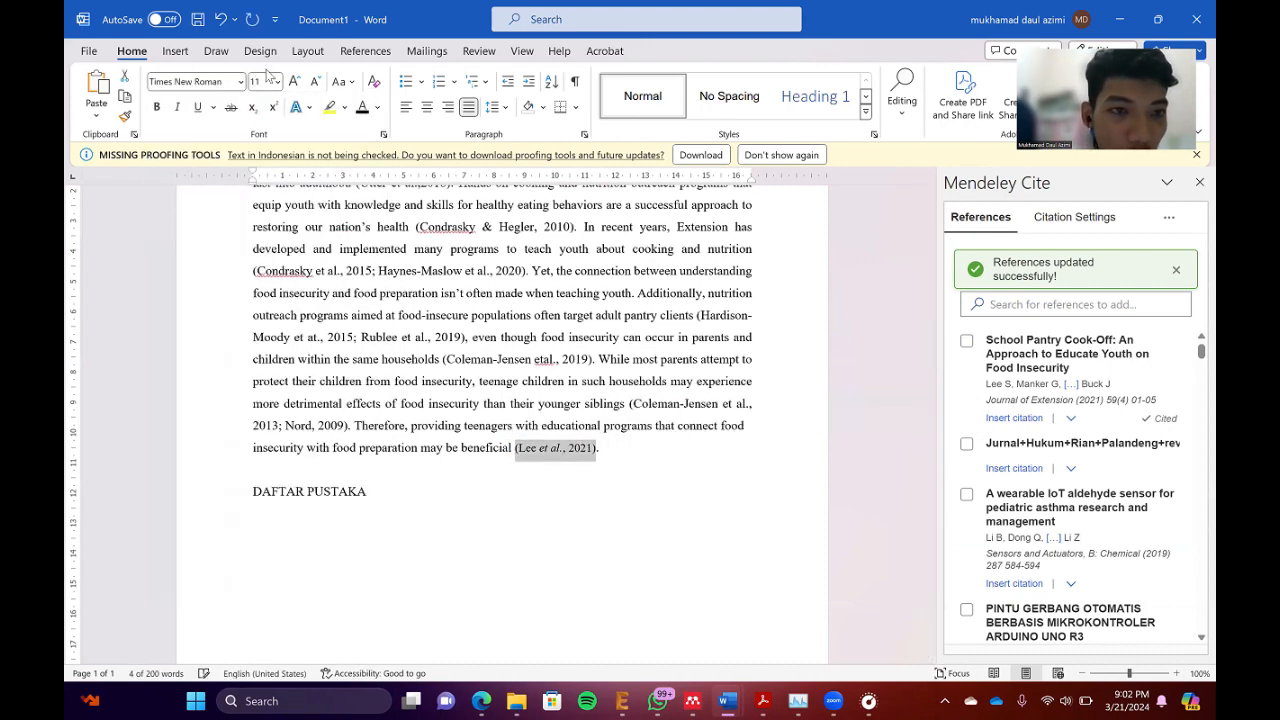
{"action": "left_click", "coordinate": [277, 82]}
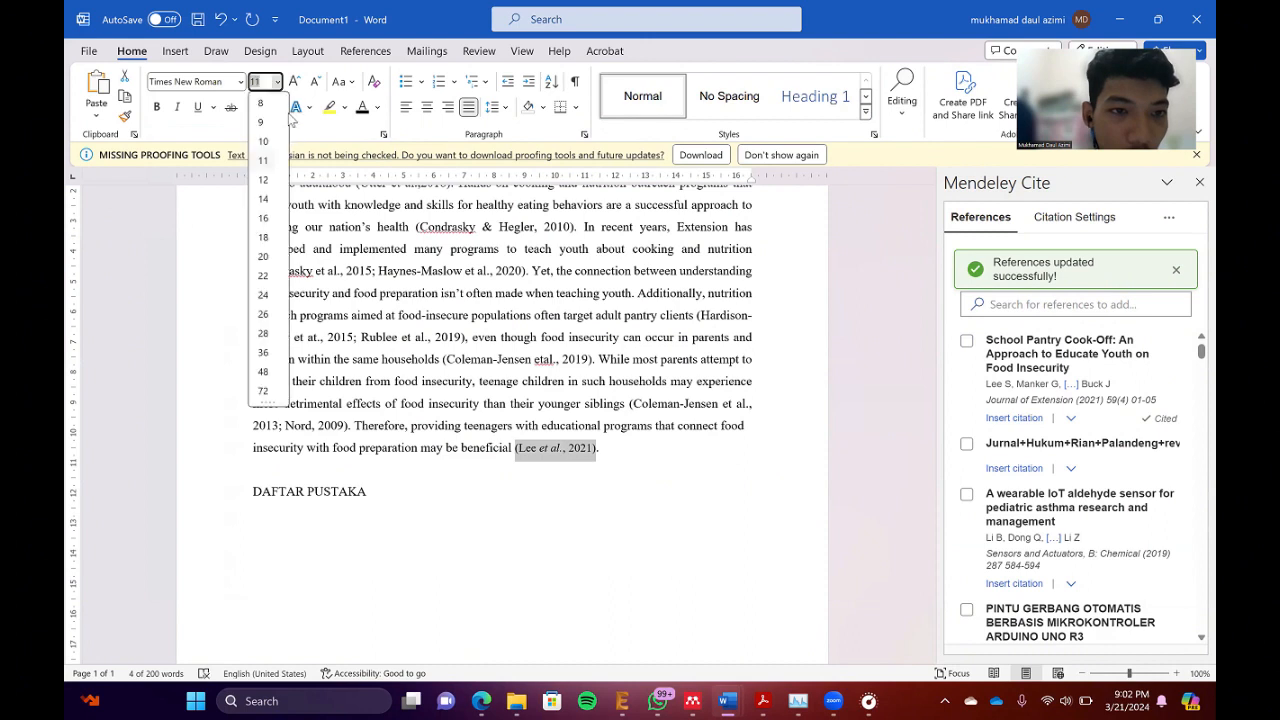
{"action": "left_click", "coordinate": [275, 180]}
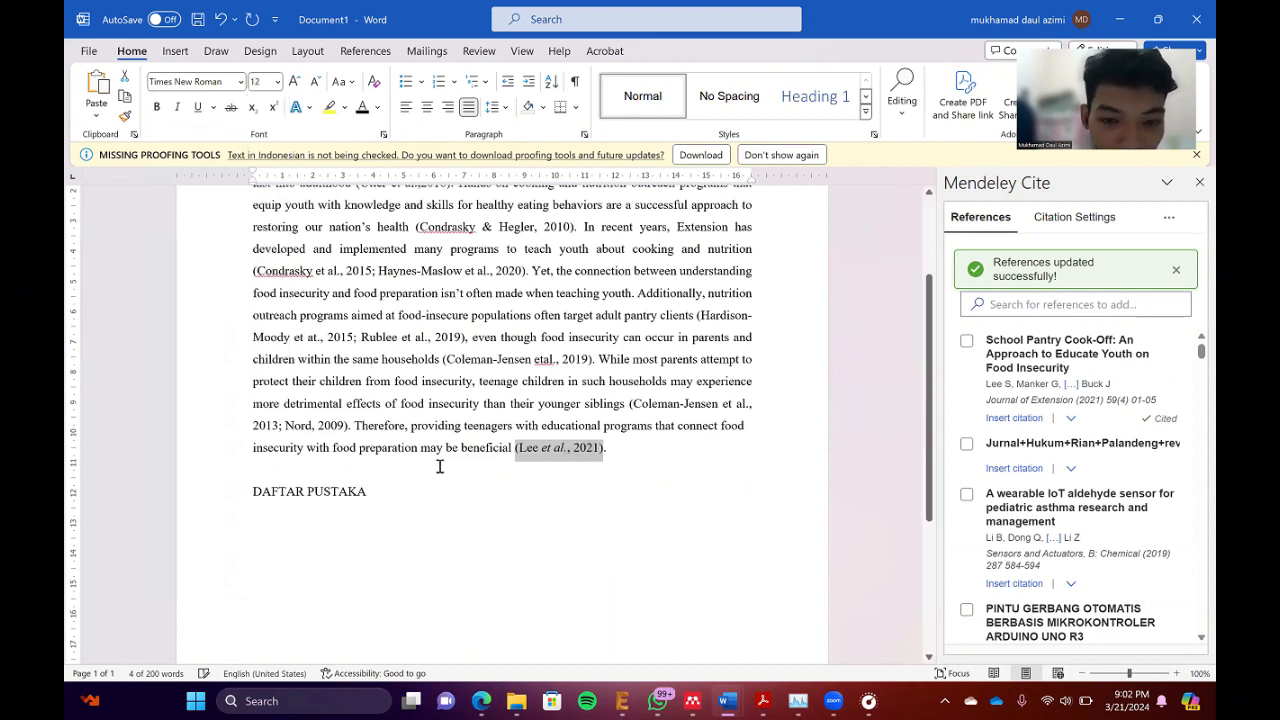
{"action": "left_click", "coordinate": [439, 466]}
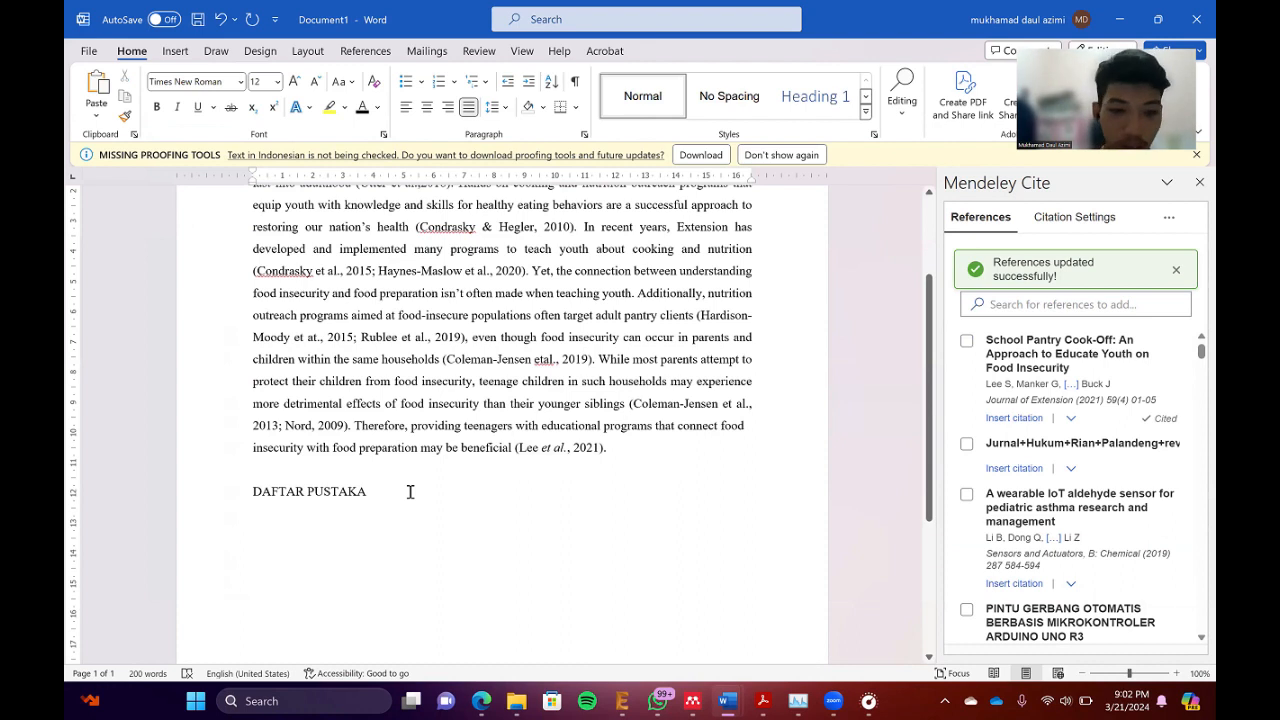
- Add a new line below the DAFTAR PUSTAKA heading and insert the School Pantry Cook-Off citation there
{"action": "left_click", "coordinate": [410, 491]}
{"action": "key", "text": "Return"}
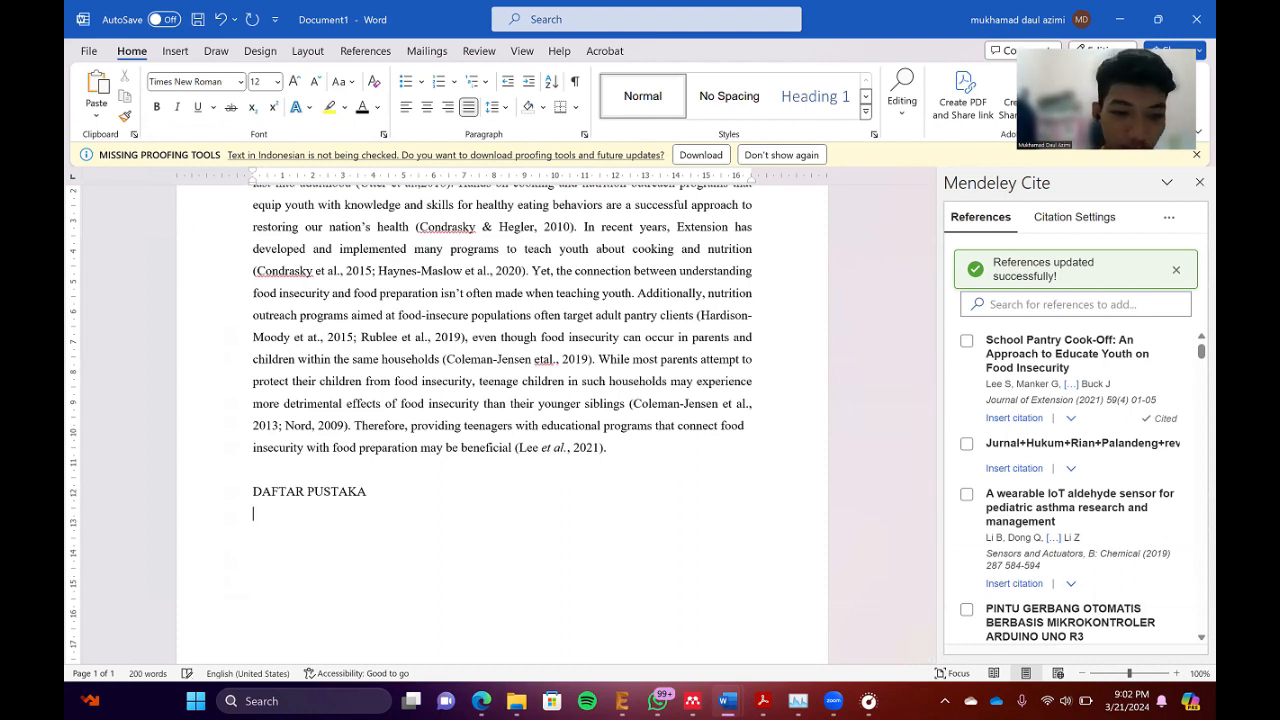
{"action": "left_click", "coordinate": [967, 342]}
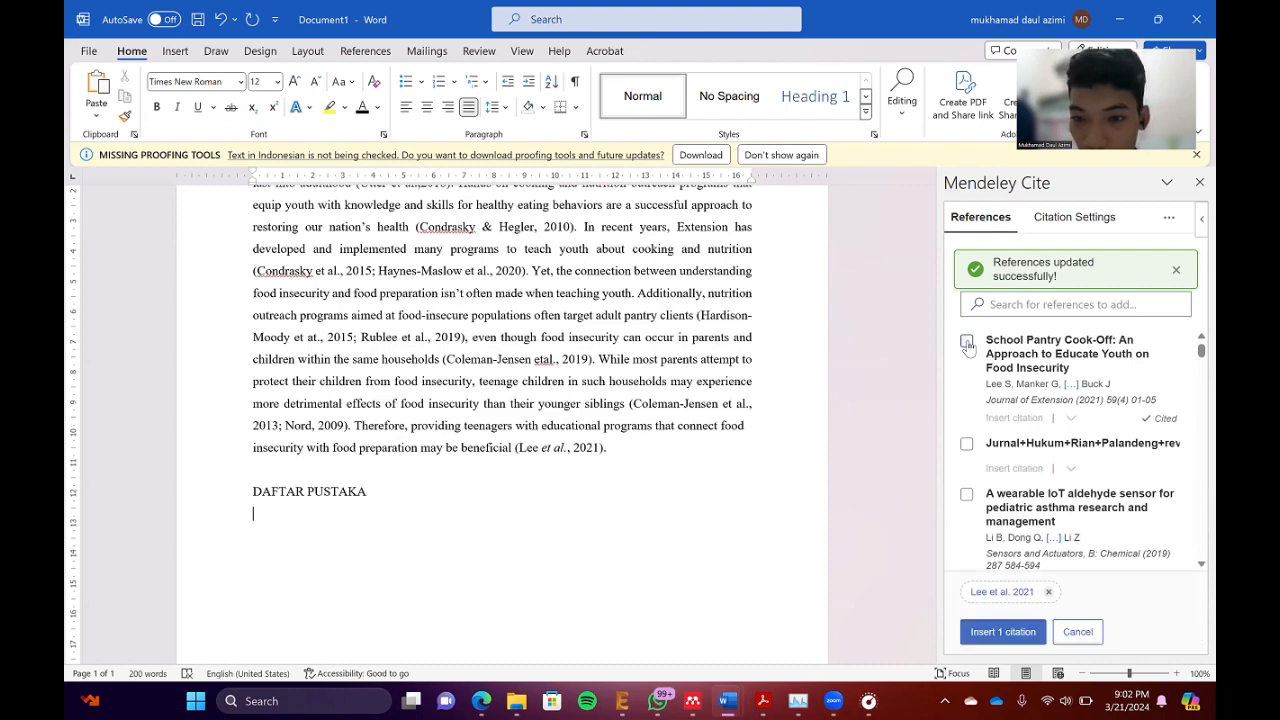
{"action": "left_click", "coordinate": [1017, 634]}
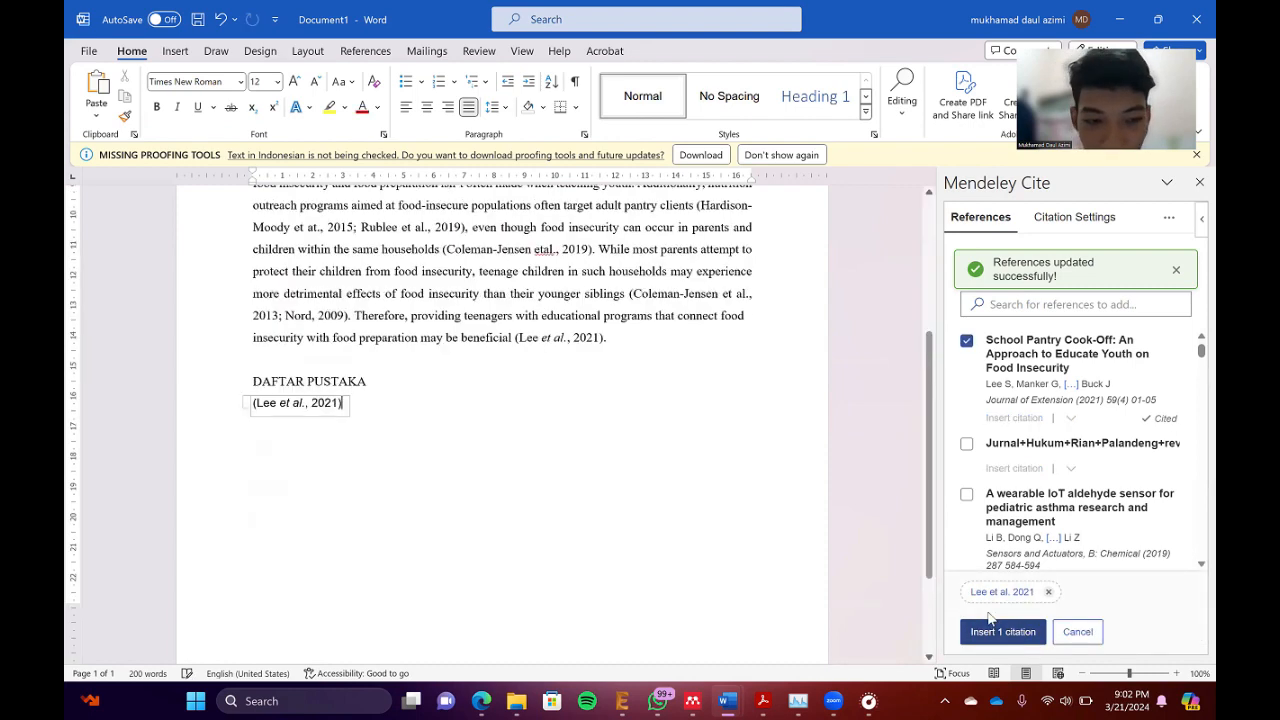
- Try to insert a bibliography with the cursor inside the citation below the DAFTAR PUSTAKA heading
{"action": "left_click", "coordinate": [1172, 218]}
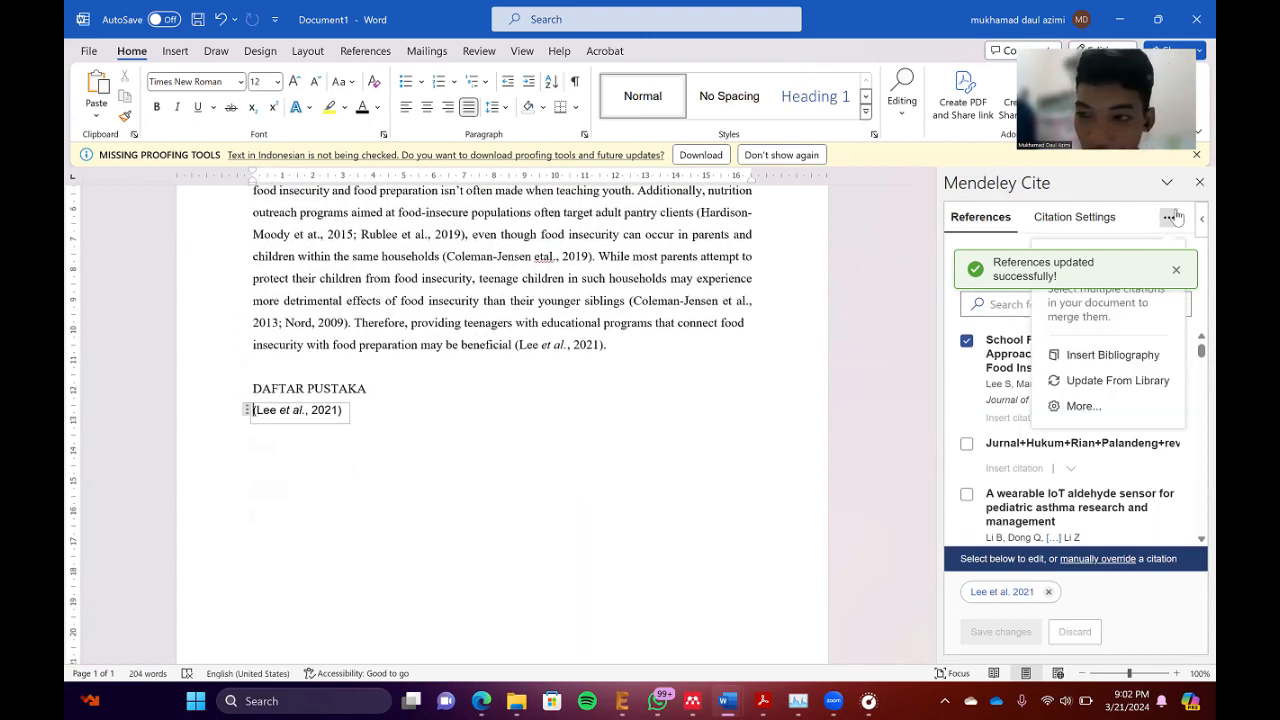
{"action": "left_click", "coordinate": [1118, 358]}
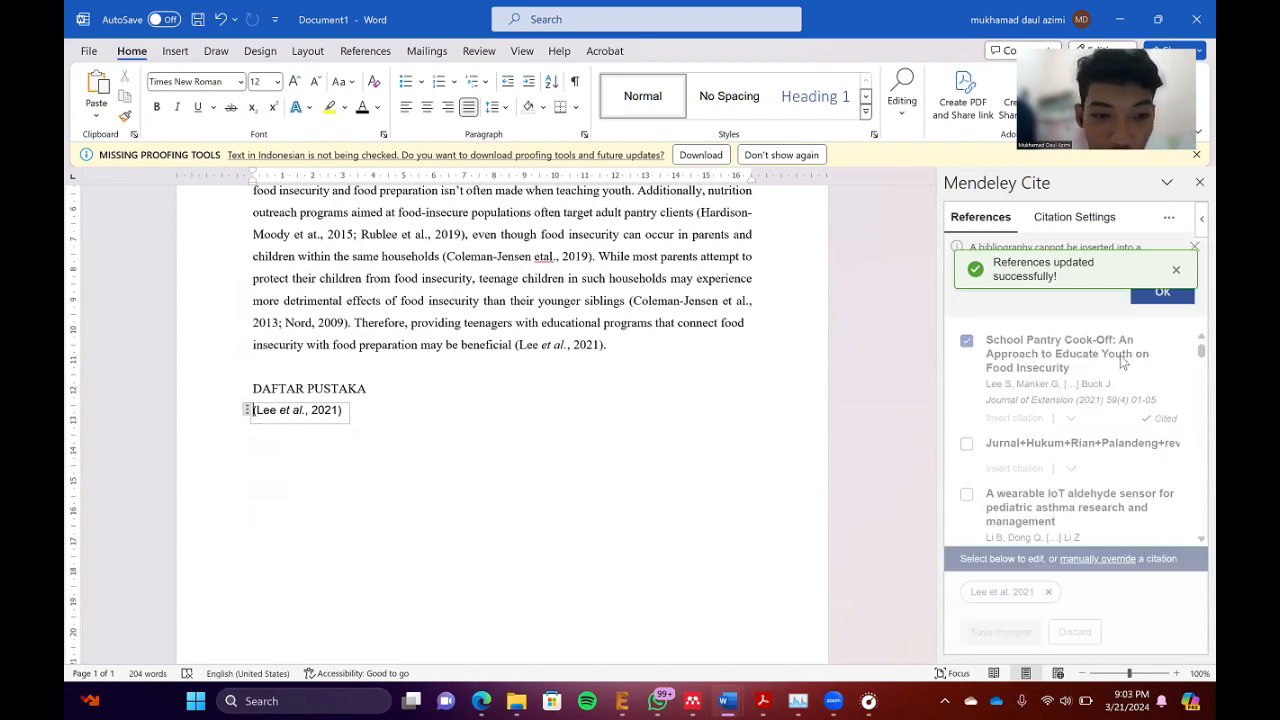
{"action": "left_click", "coordinate": [1162, 293]}
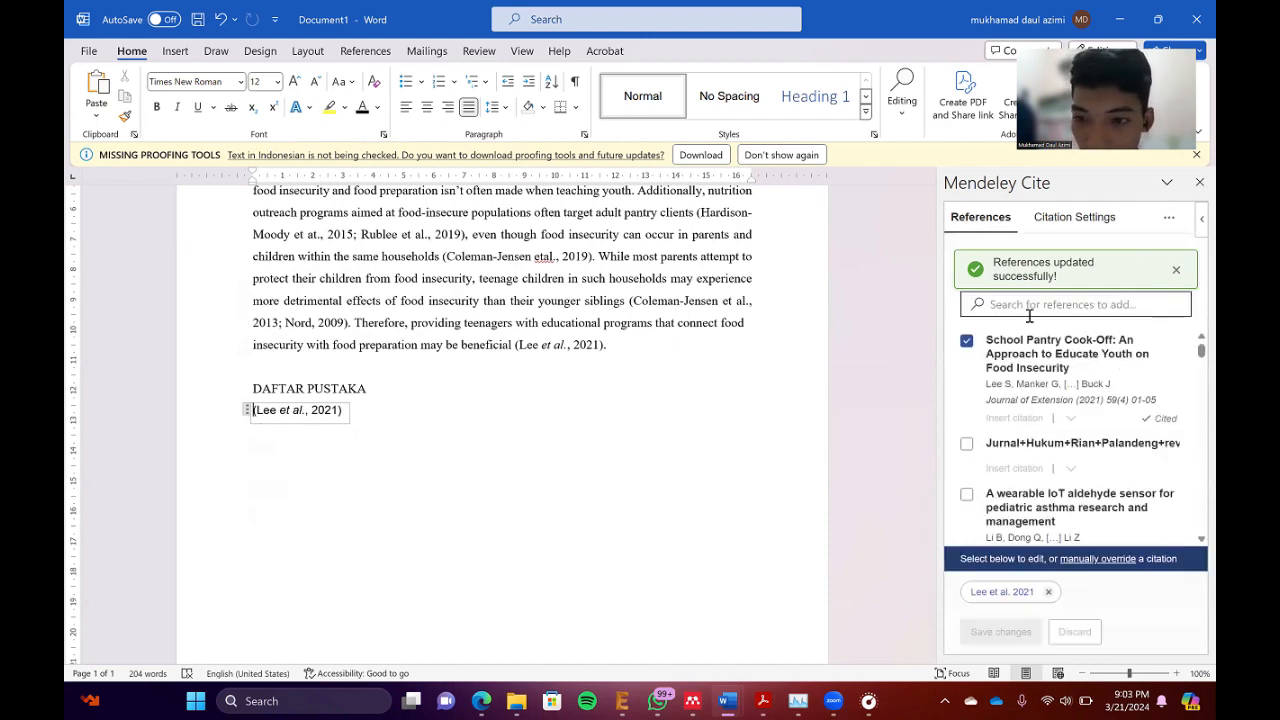
- Replace the whole citation below the DAFTAR PUSTAKA heading with a Mendeley bibliography
{"action": "left_click_drag", "start_coordinate": [340, 410], "coordinate": [250, 410]}
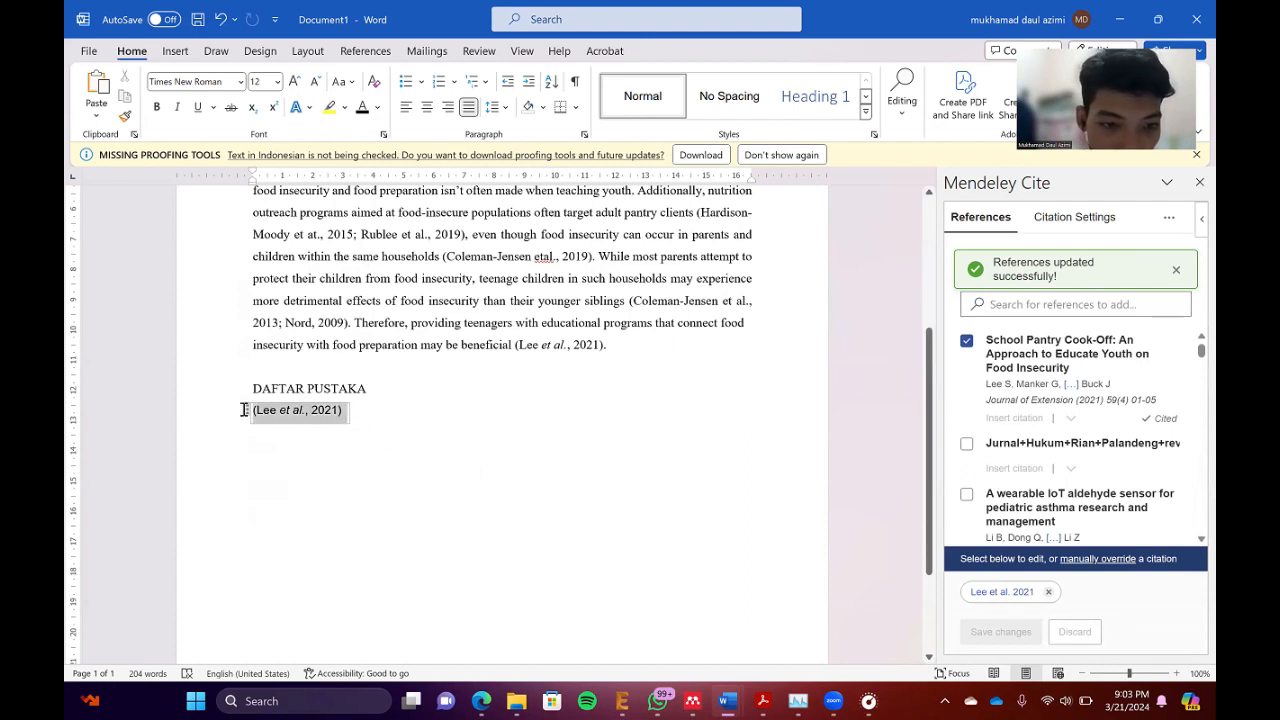
{"action": "left_click", "coordinate": [1169, 218]}
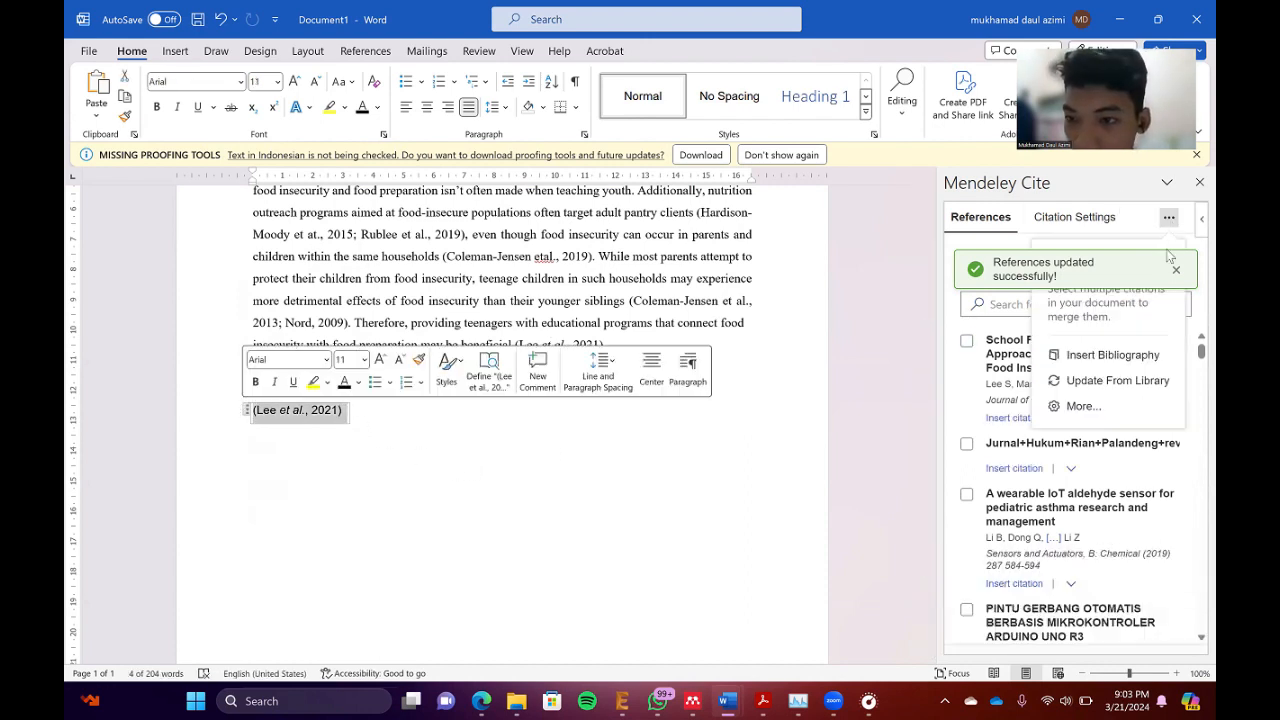
{"action": "left_click", "coordinate": [1112, 356]}
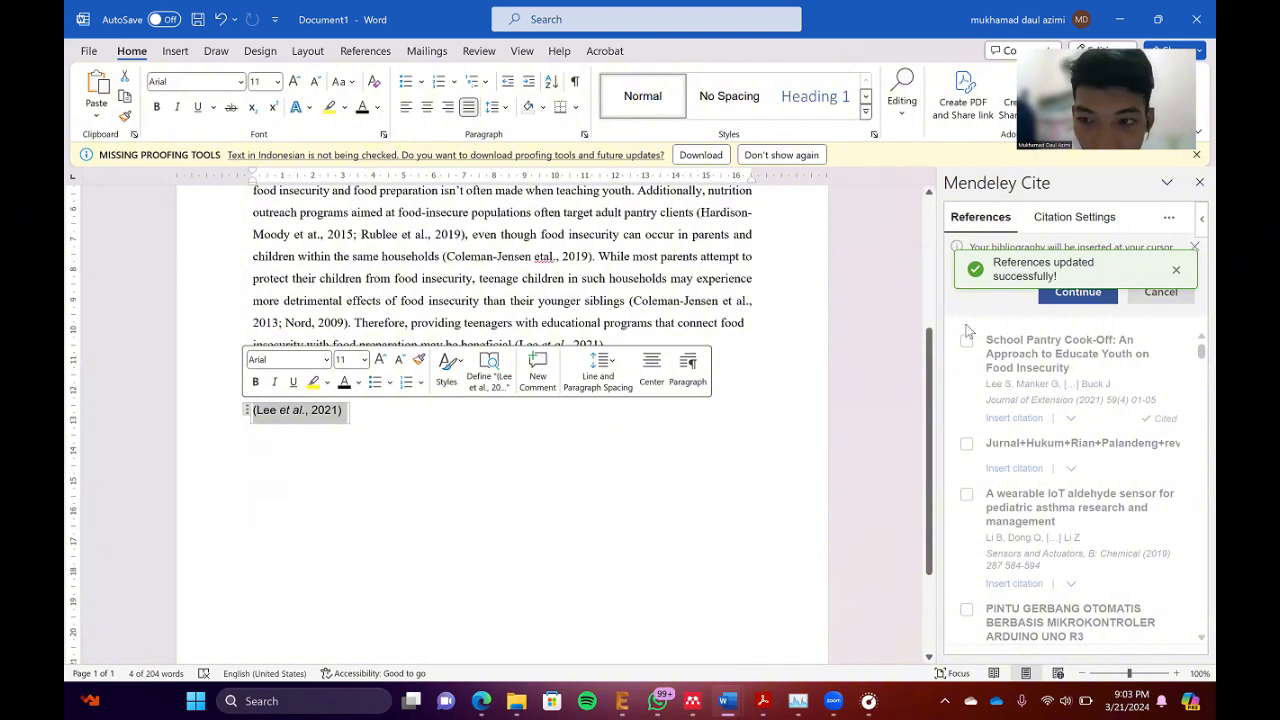
{"action": "left_click", "coordinate": [557, 537]}
{"action": "scroll", "coordinate": [457, 401], "scroll_direction": "up", "scroll_amount": 2}
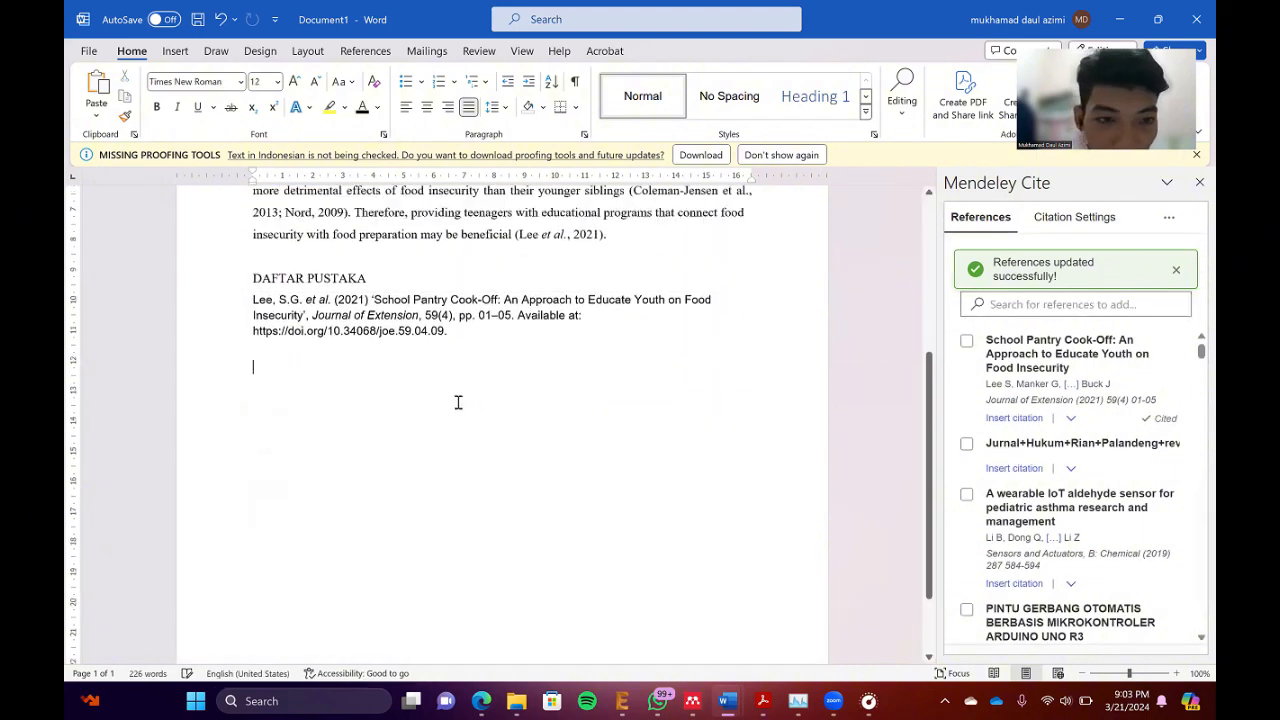
- Format the bibliography entry below the DAFTAR PUSTAKA heading in Times New Roman, size 12, with a hanging indent
{"action": "left_click_drag", "start_coordinate": [447, 413], "coordinate": [249, 380]}
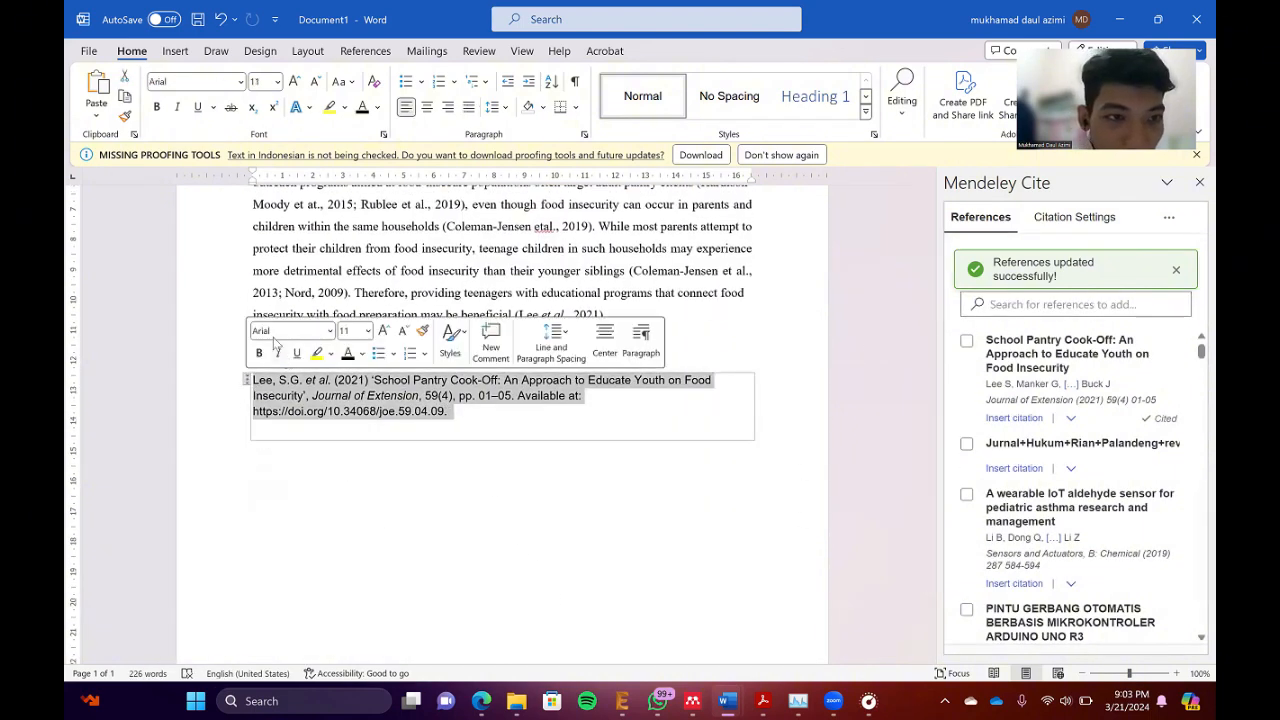
{"action": "left_click", "coordinate": [240, 81]}
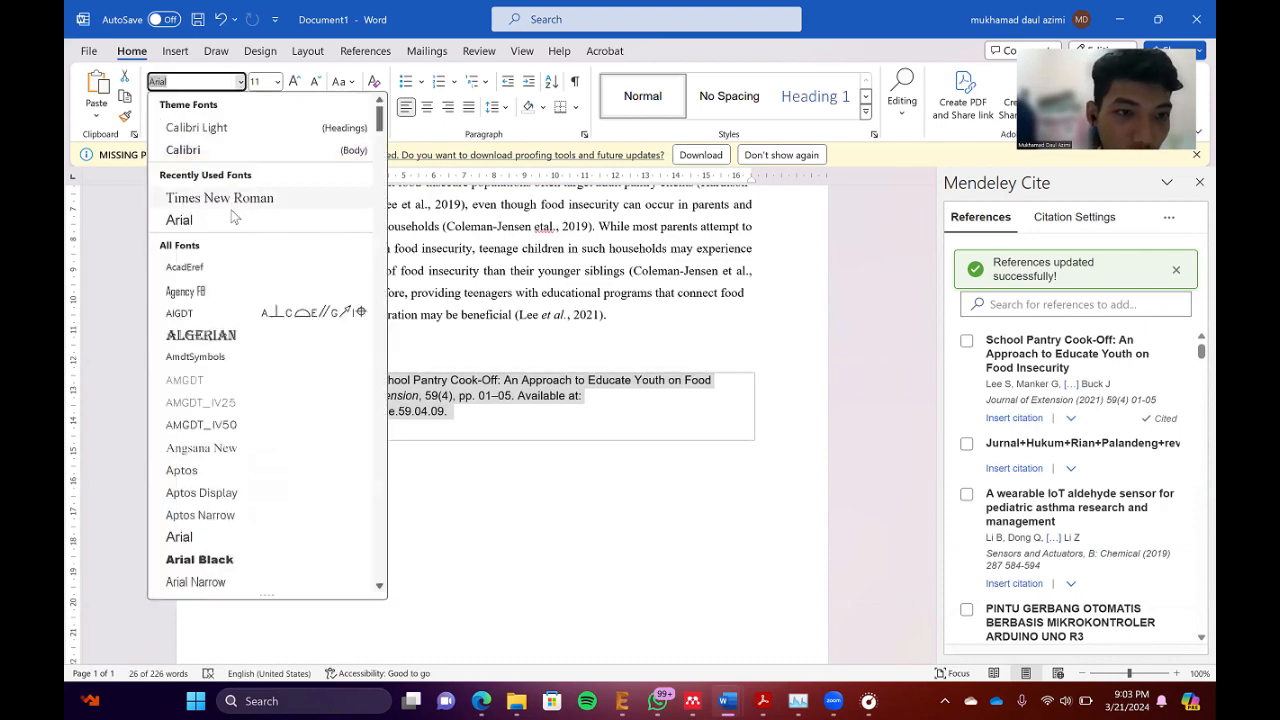
{"action": "left_click", "coordinate": [215, 194]}
{"action": "left_click", "coordinate": [293, 82]}
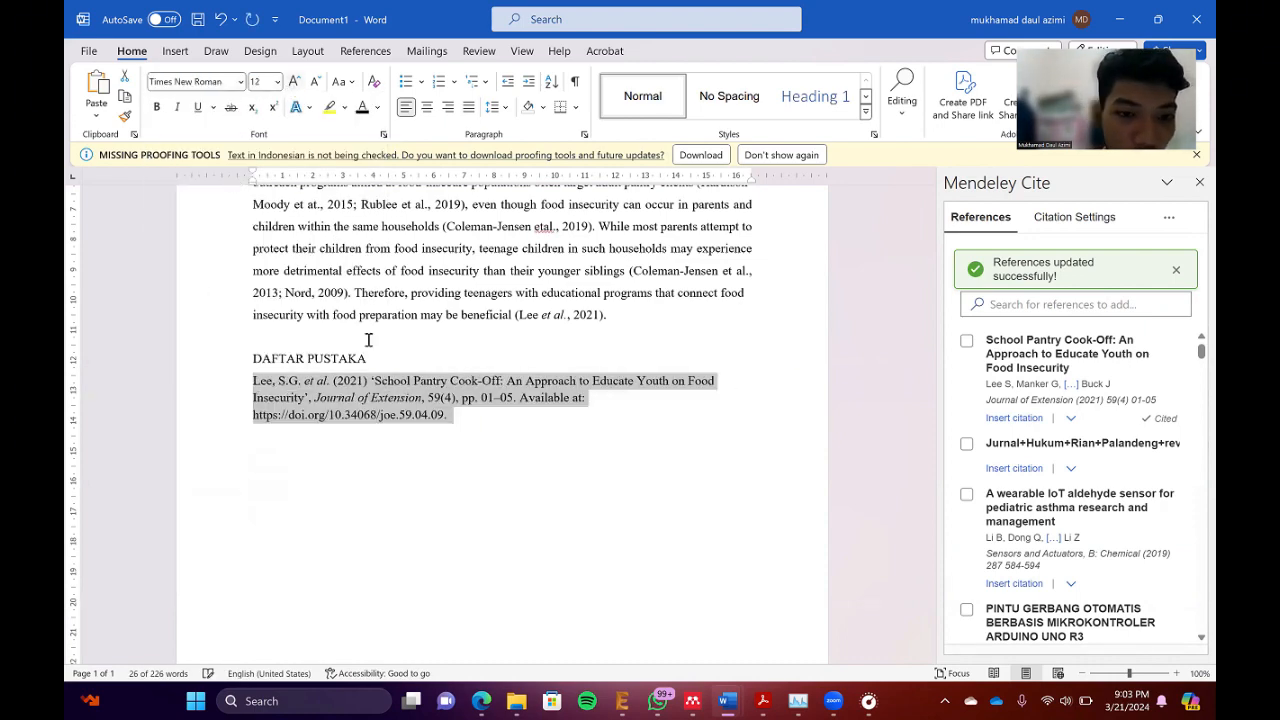
{"action": "key", "text": "ctrl+t"}
{"action": "left_click", "coordinate": [411, 492]}
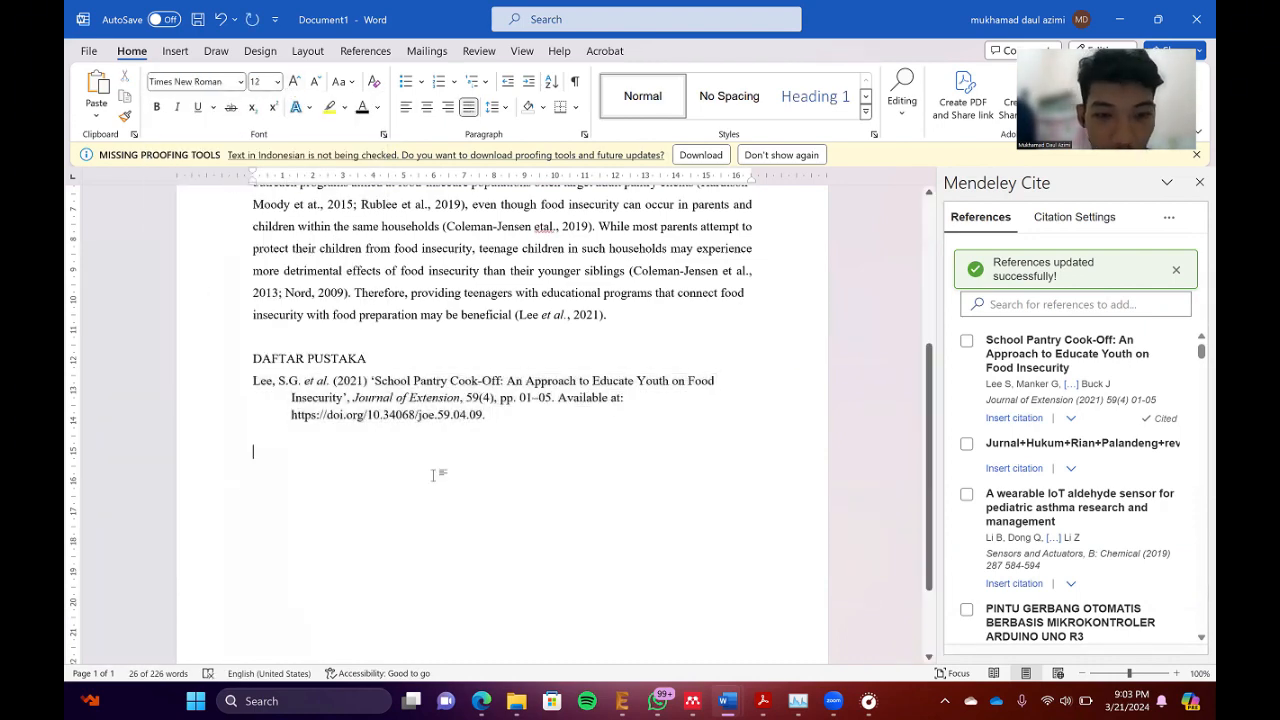
{"action": "scroll", "coordinate": [606, 391], "scroll_direction": "up", "scroll_amount": 3}
{"action": "scroll", "coordinate": [632, 398], "scroll_direction": "up", "scroll_amount": 1}
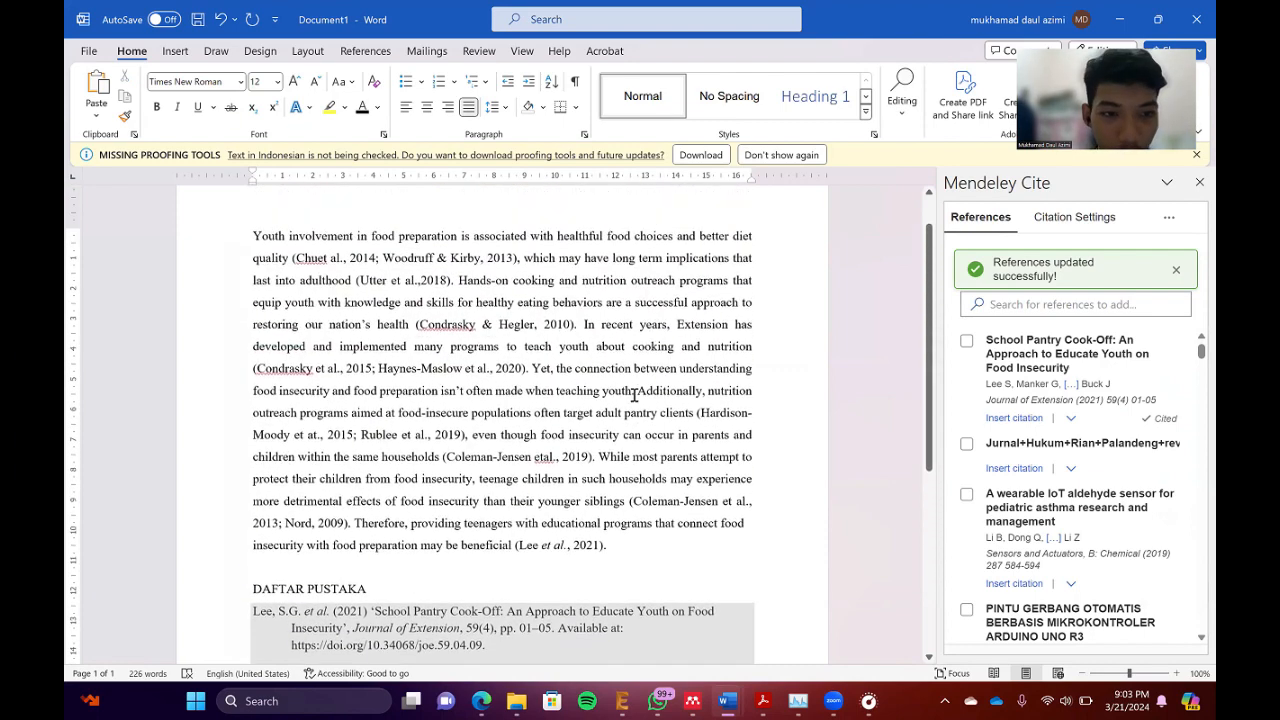